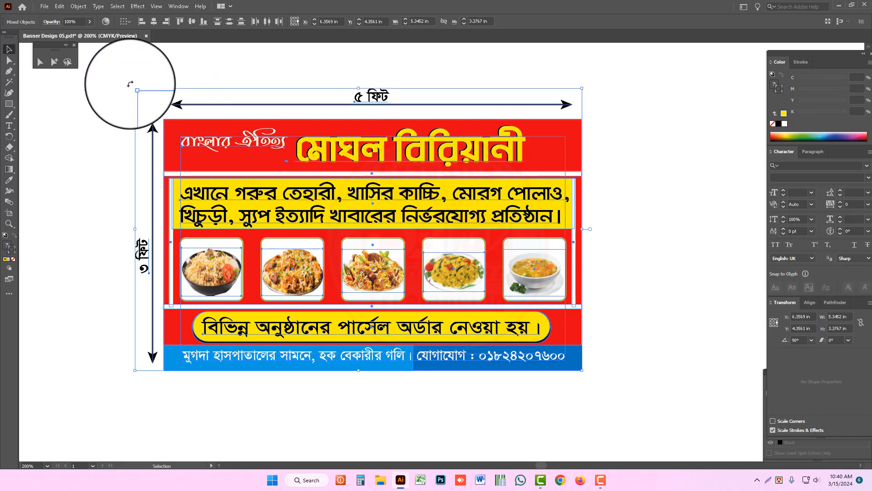
left_click(159, 75)
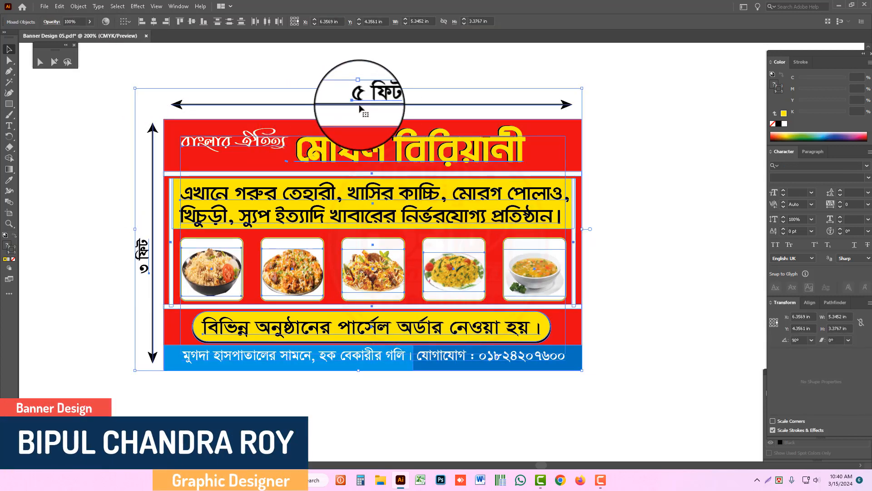
left_click(429, 73)
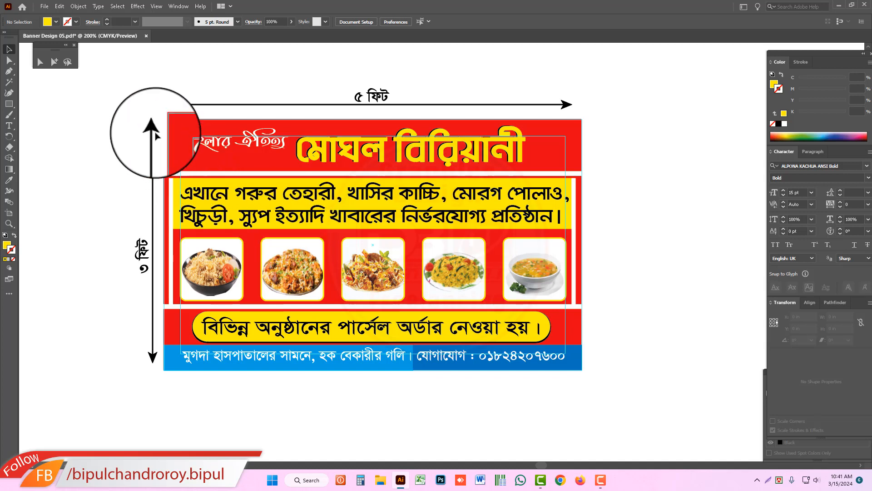
left_click_drag(140, 87, 589, 393)
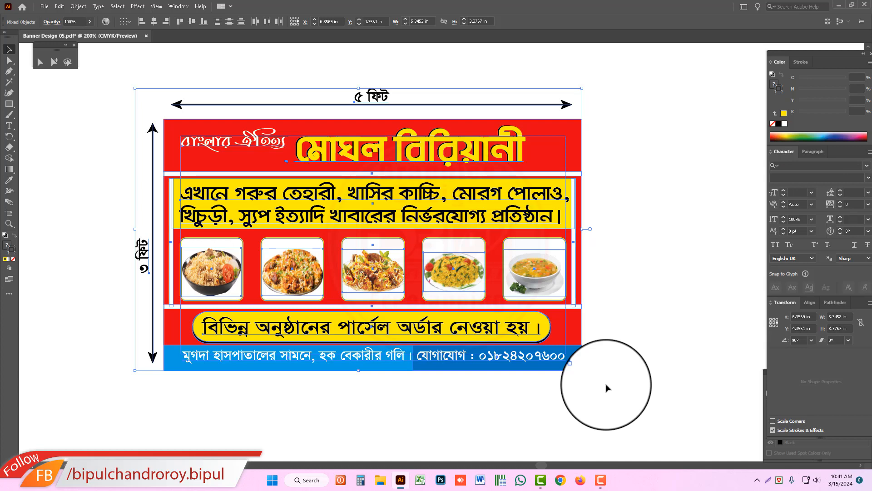
left_click(607, 388)
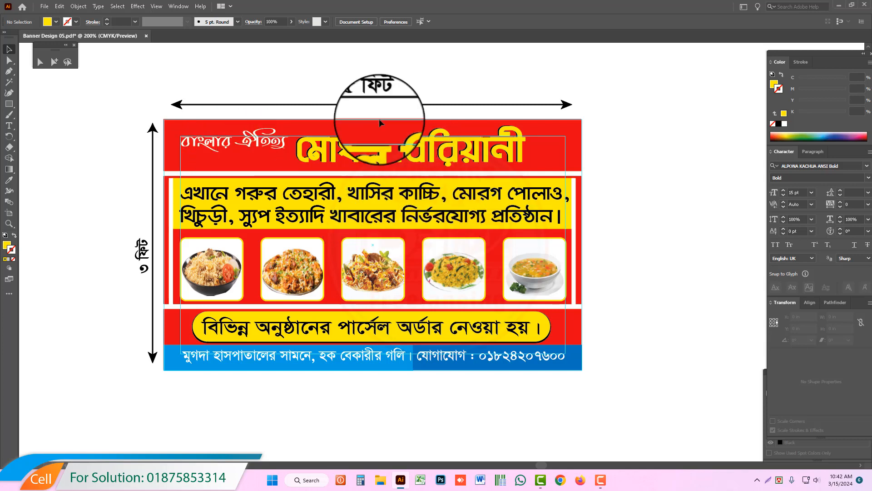
- Create a rectangle 5 in wide and 3 in high on the empty area beside the finished banner
key("ctrl+minus")
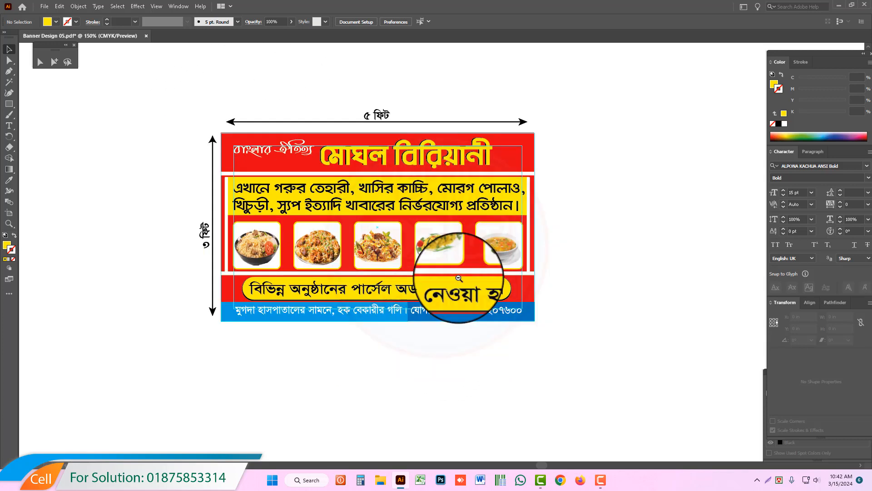
left_click_drag(386, 245, 332, 253)
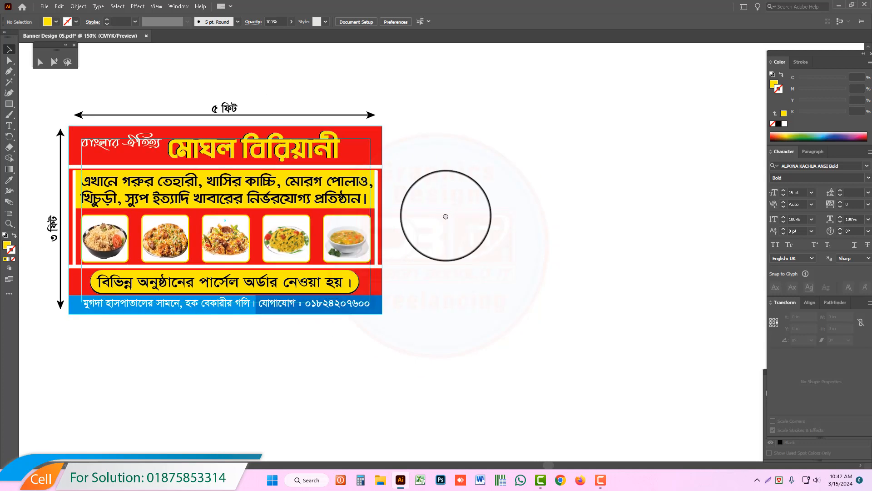
left_click(9, 104)
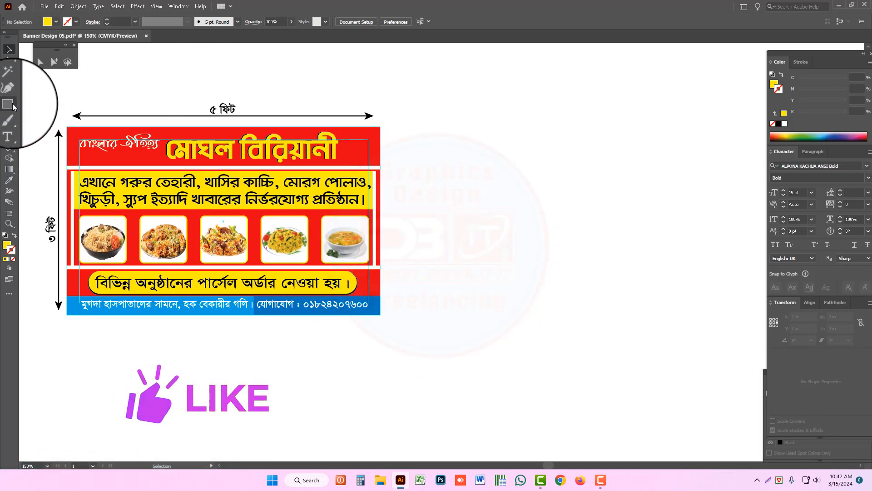
left_click(474, 197)
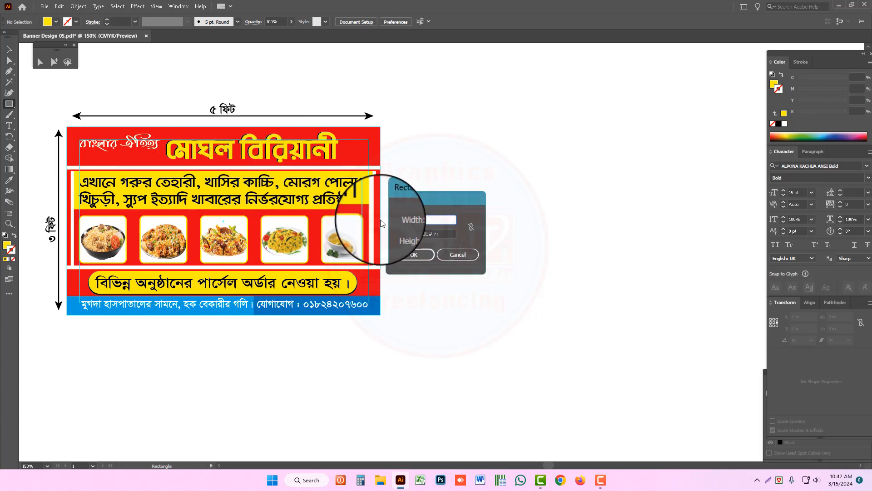
key("Tab")
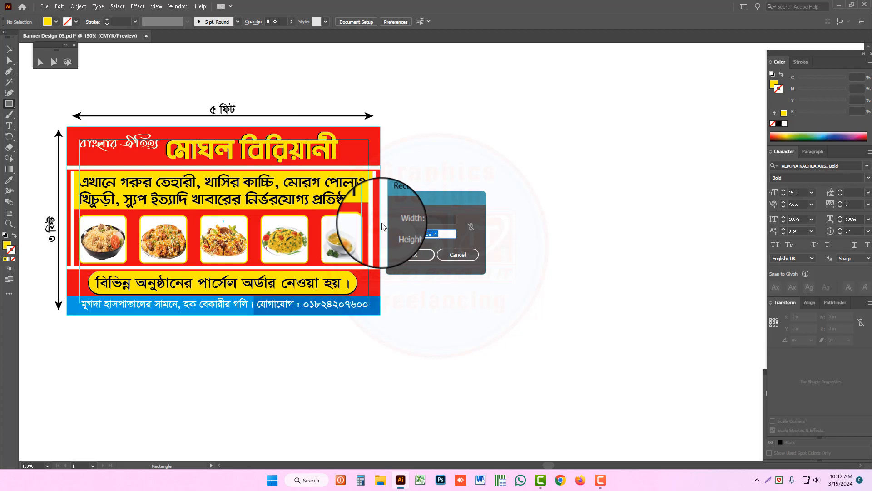
type("3")
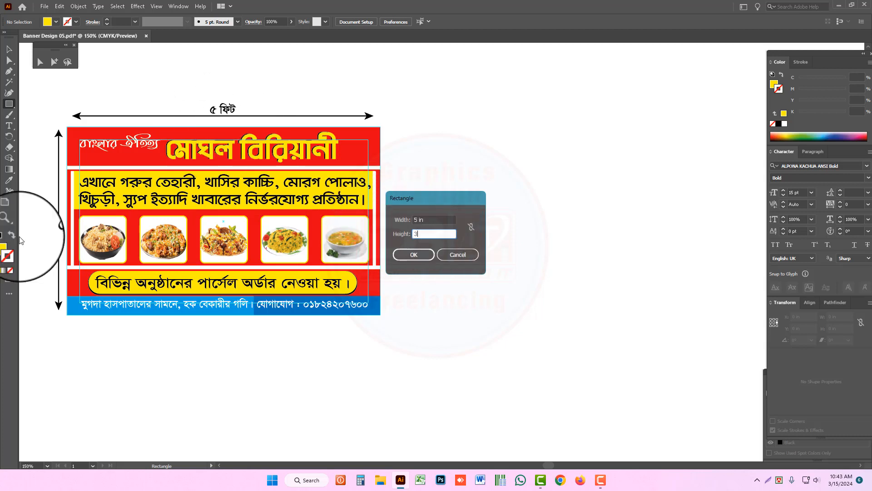
left_click(420, 257)
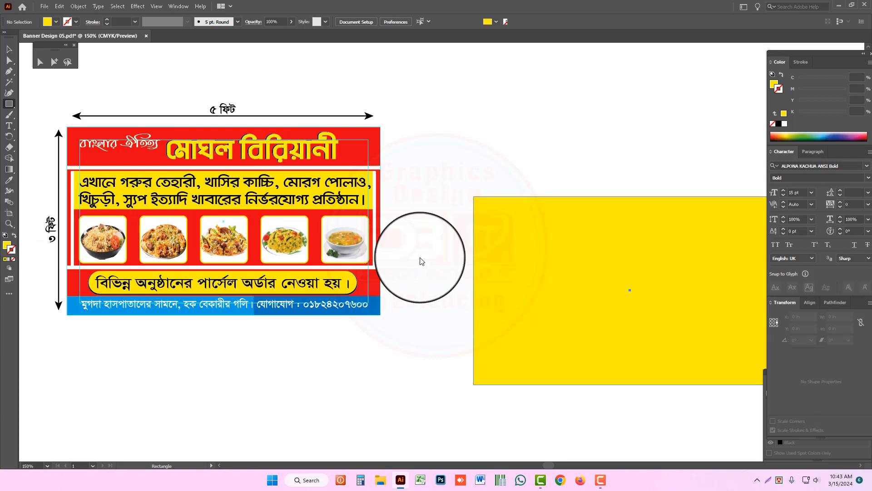
- Move the new rectangle beside the finished banner, level with its top edge, and give it a black outline with no fill
left_click(8, 49)
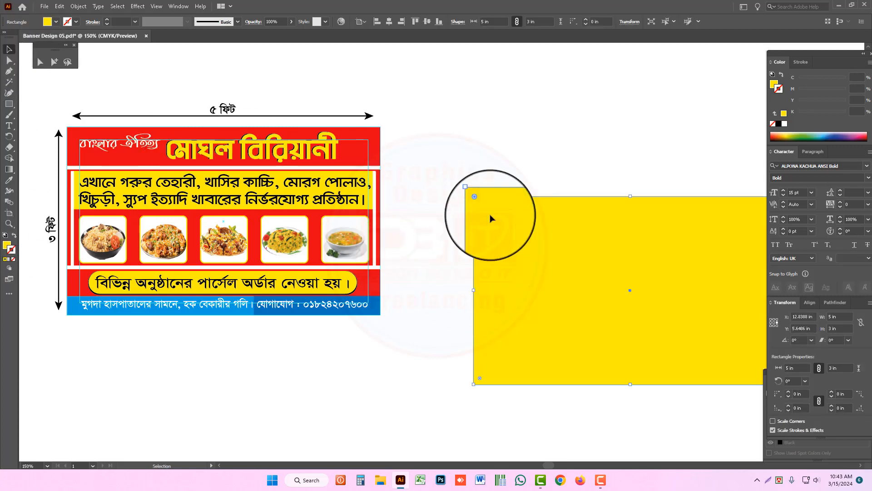
left_click_drag(528, 246, 439, 170)
key("shift+x")
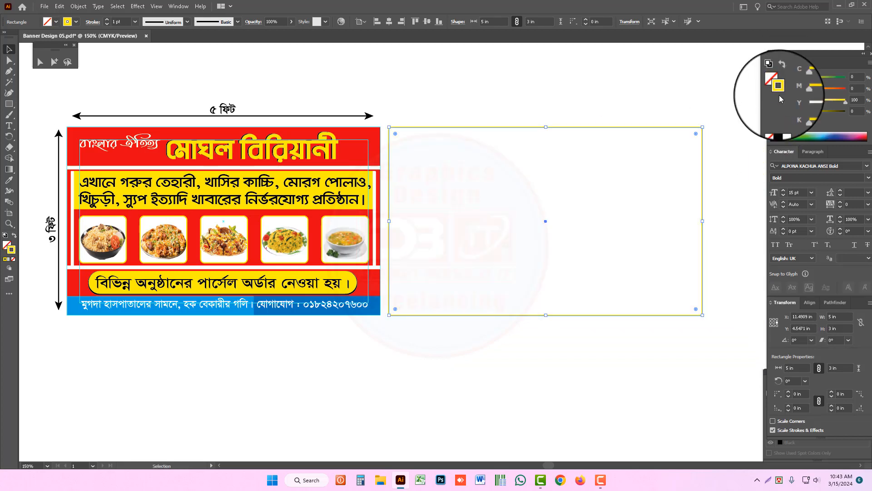
left_click(778, 124)
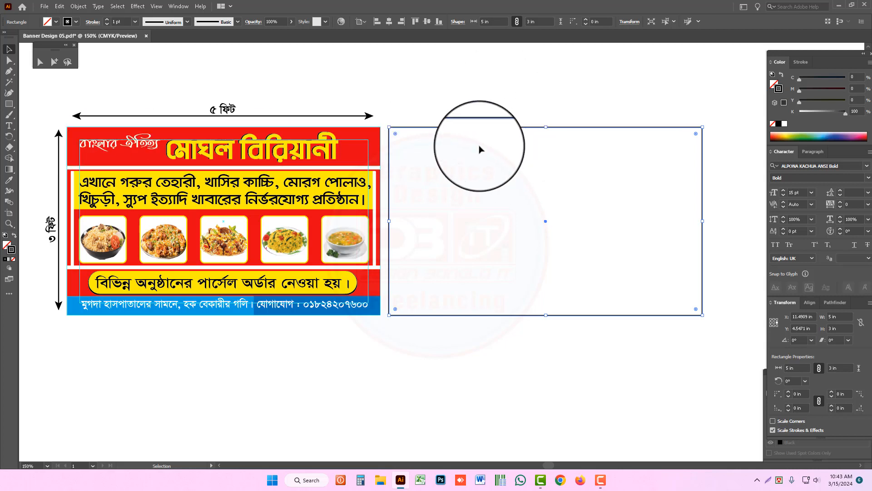
- Offset the rectangle's path inward by -5 mm with mitered joins
key("alt+o")
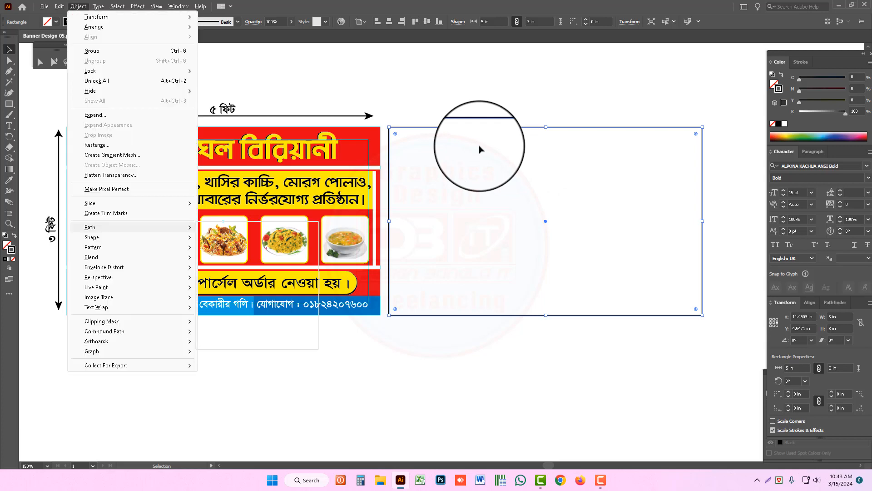
key("Right")
key("Down")
key("Down")
key("Down")
key("Return")
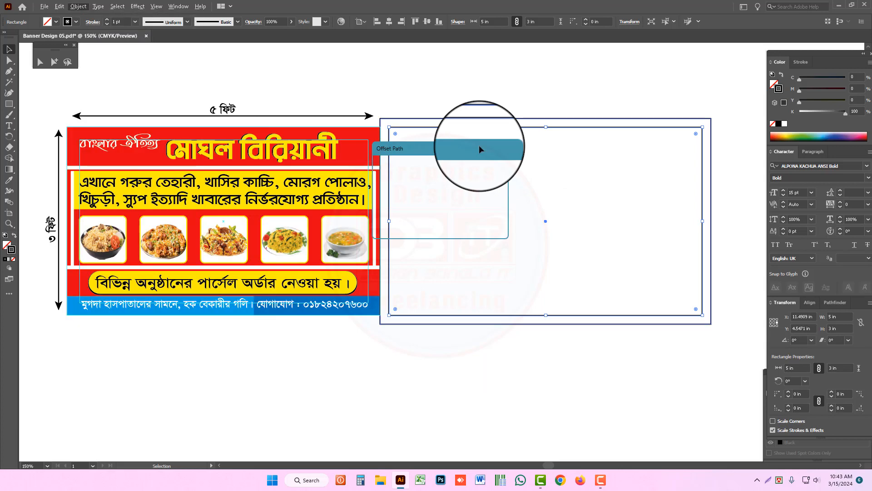
type("-")
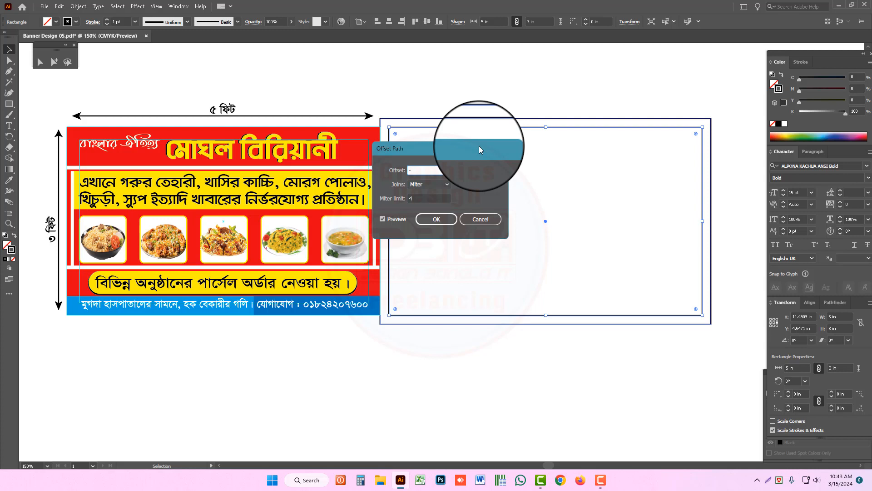
type("5mm")
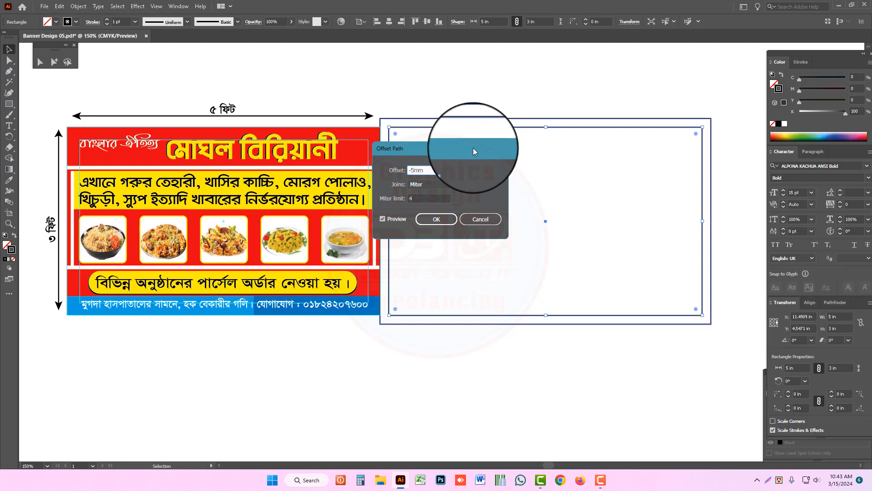
left_click(437, 219)
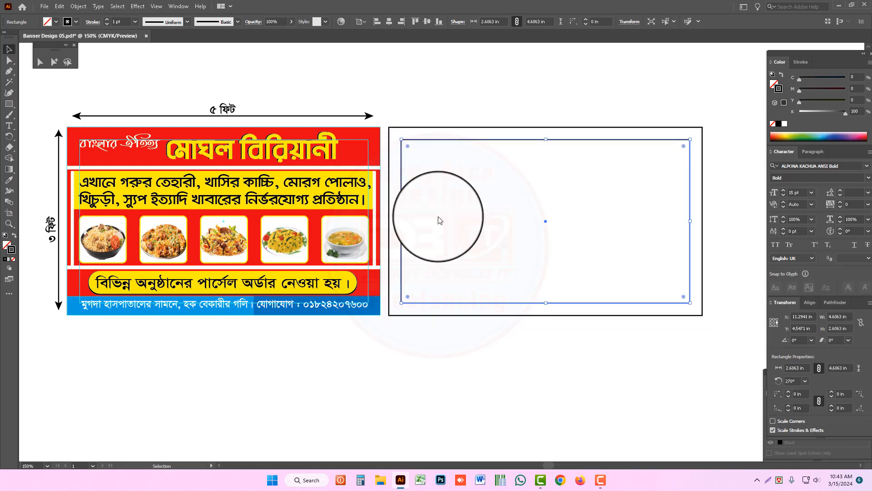
- Convert the inset rectangle into a margin guide
key("a")
key("ctrl+5")
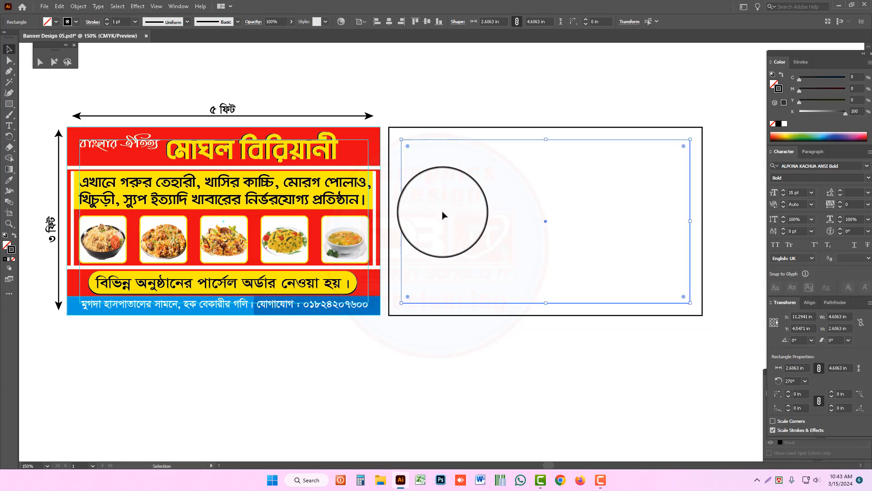
left_click(507, 75)
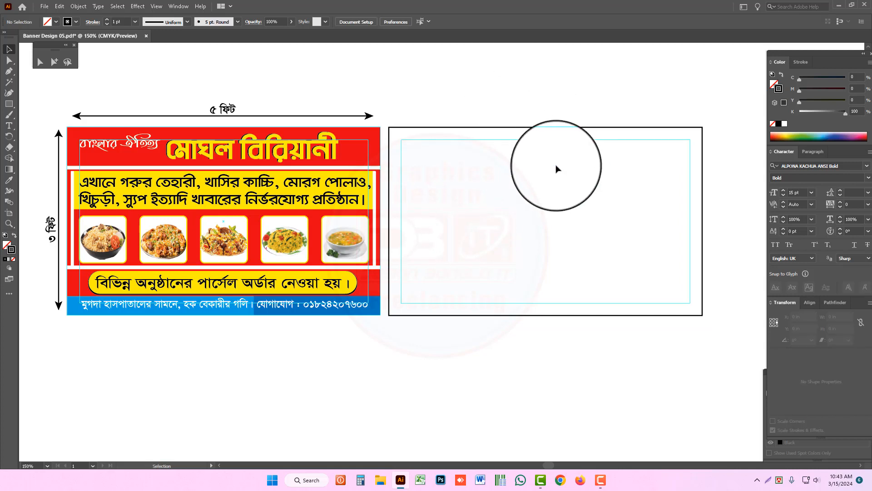
left_click(522, 176)
key("a")
key("ctrl+2")
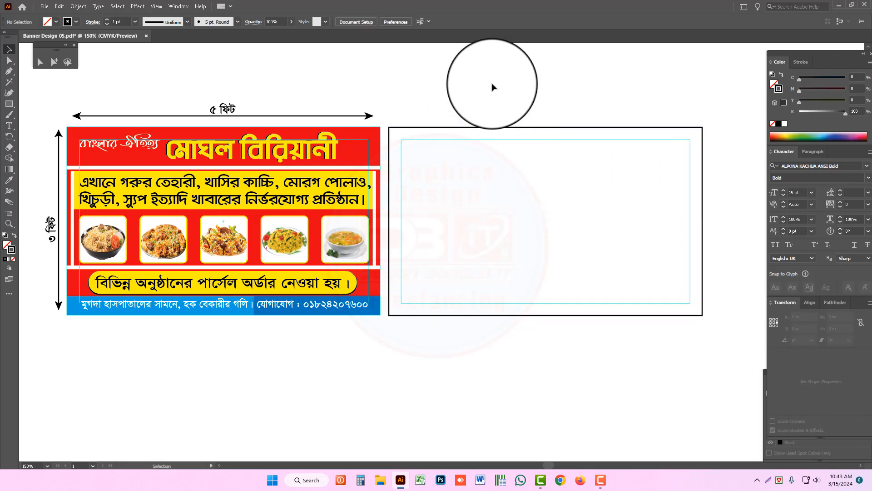
left_click_drag(451, 102, 680, 230)
left_click_drag(718, 118, 563, 234)
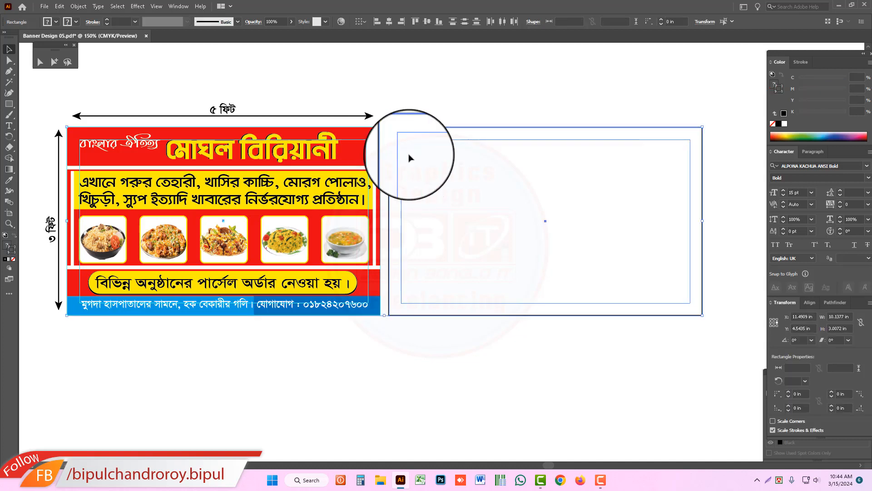
- Fill the outer rectangle with red, C 0, M 100, Y 100, K 0, and remove its stroke
left_click(495, 129)
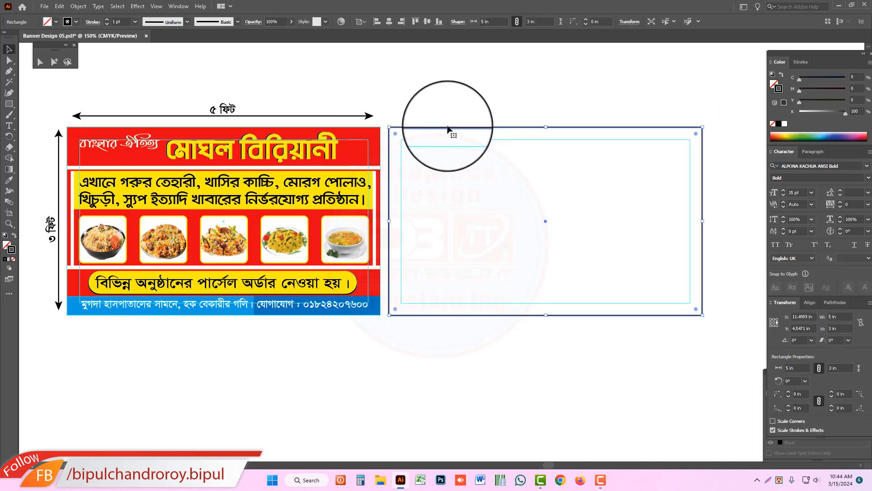
key("shift+x")
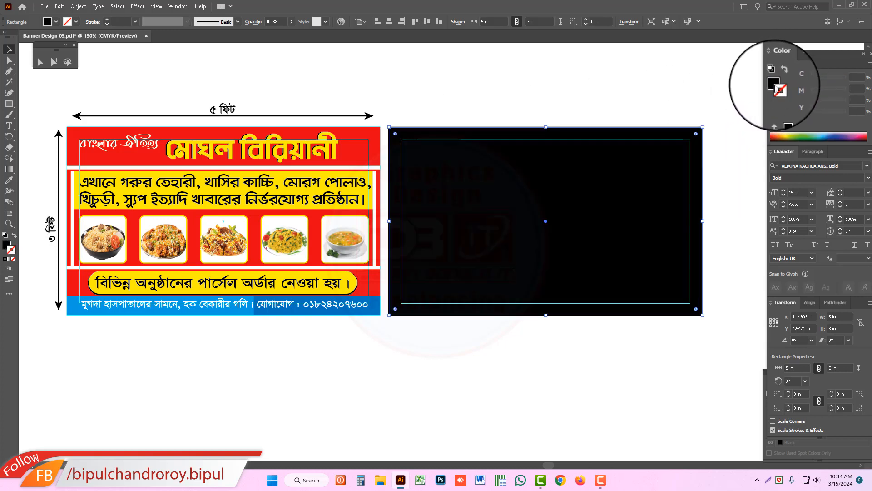
left_click(774, 86)
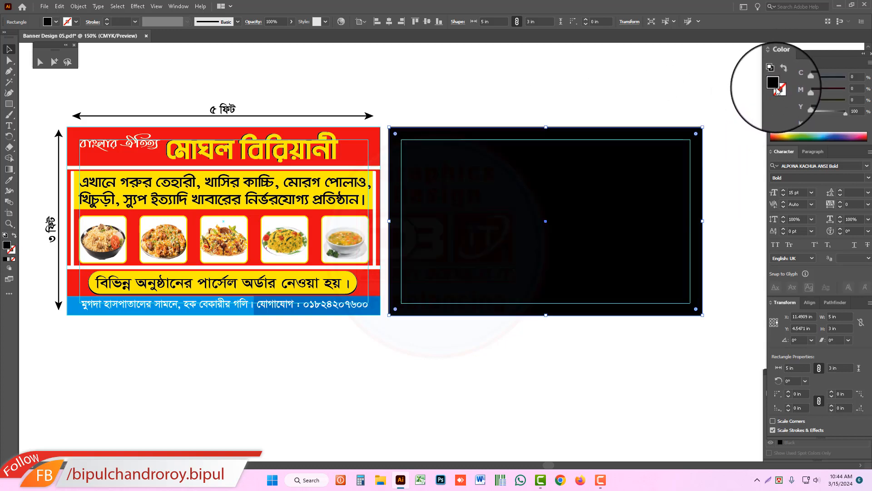
left_click(845, 101)
left_click_drag(846, 113, 751, 118)
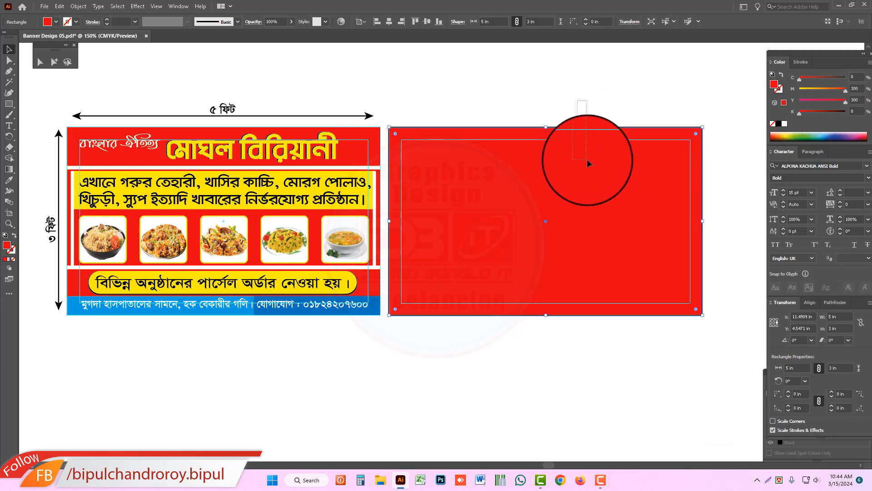
key("ctrl+shift+a")
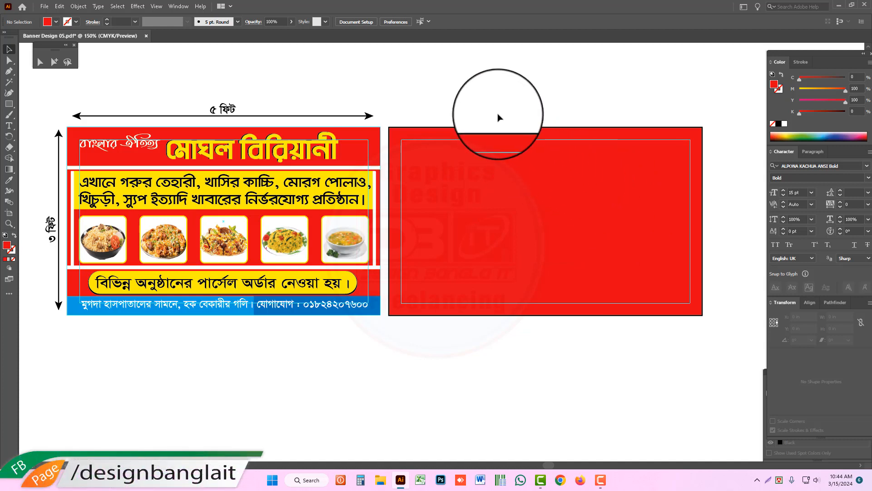
- Copy the white tagline and the yellow "মোঘল বিরিয়ানী" heading from the finished banner onto the red rectangle
left_click(143, 149)
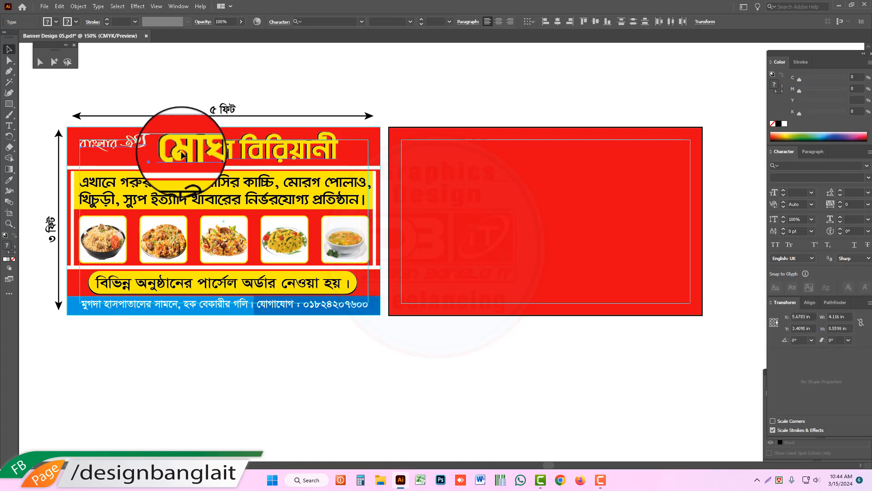
key("ctrl+x")
key("Delete")
key("ctrl+f")
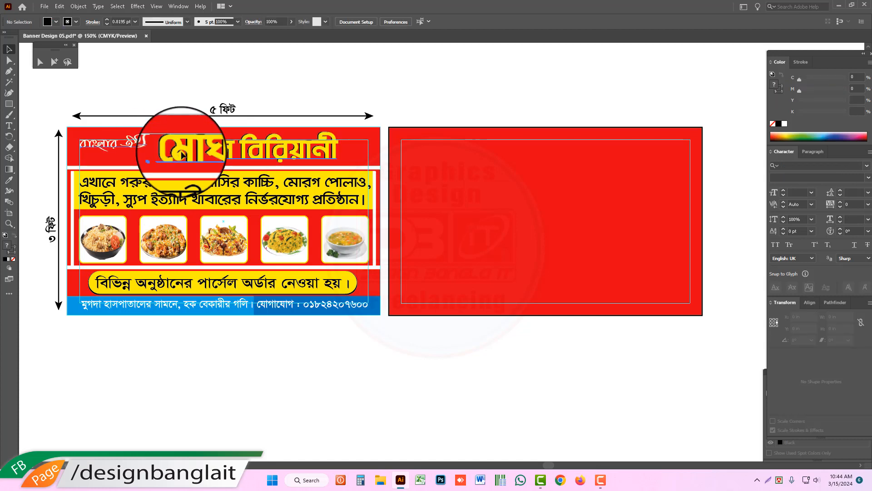
left_click_drag(181, 153, 514, 191)
left_click(559, 191, "ctrl")
left_click_drag(434, 199, 437, 185)
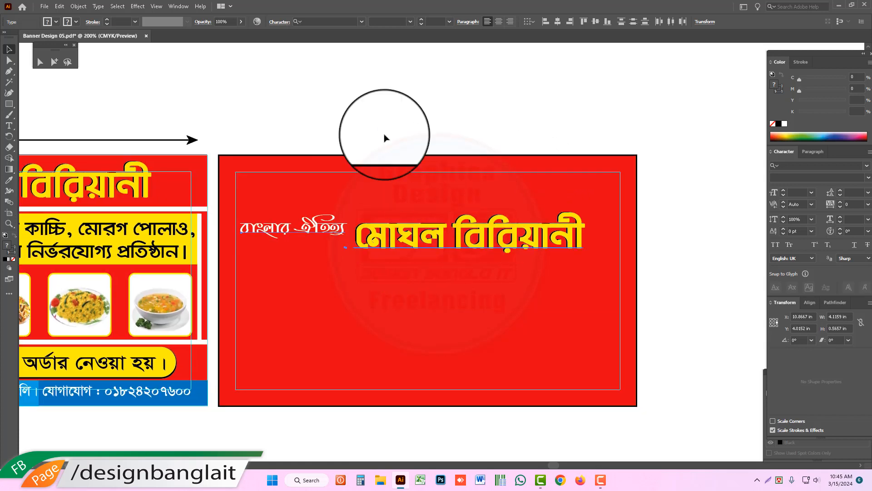
- Move the copied tagline and heading up together to the top margin of the red rectangle
left_click(378, 130)
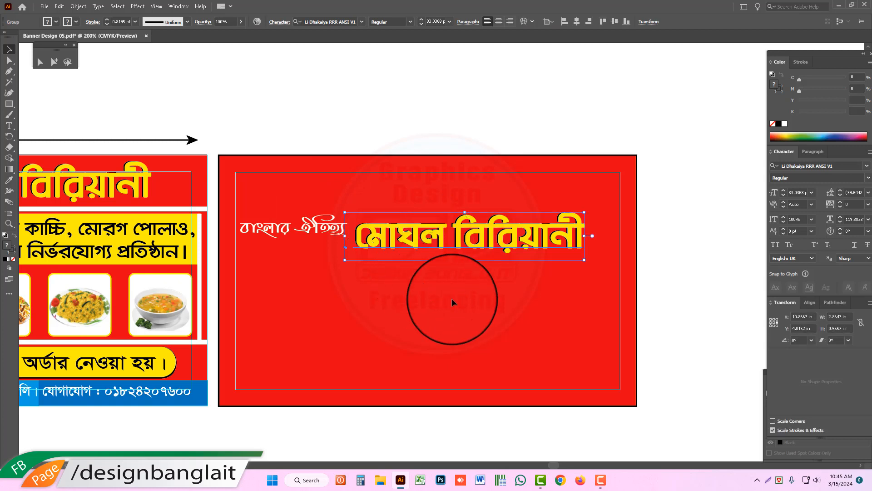
left_click_drag(452, 298, 306, 200)
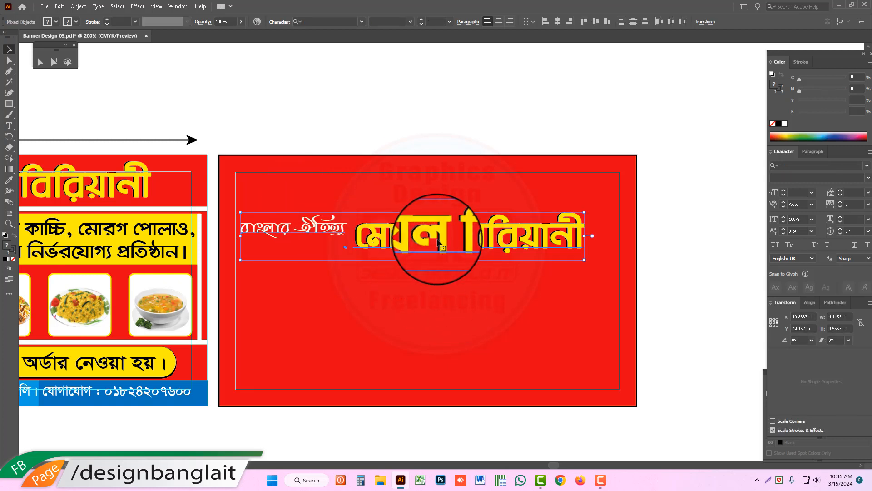
left_click_drag(447, 215, 441, 191)
left_click(462, 119)
left_click_drag(425, 265, 455, 207)
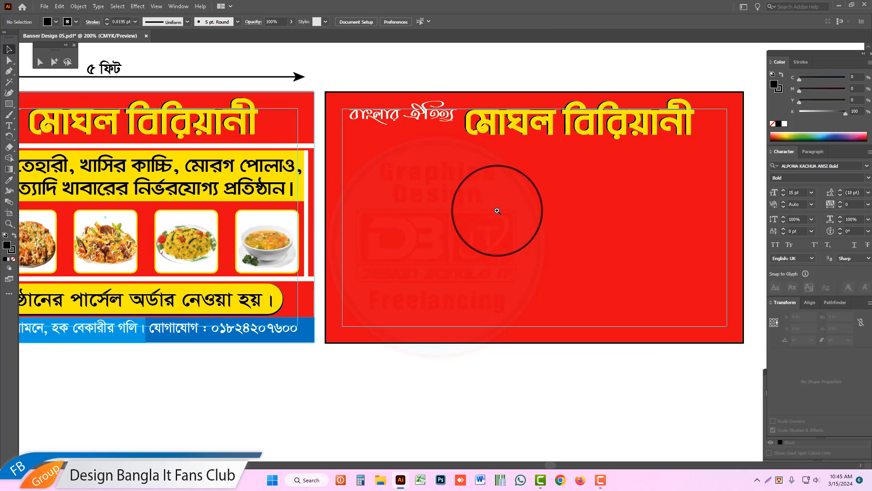
- Draw a white strip about 4.99 in wide and 0.09 in high across the red rectangle below the heading, matching the finished banner's strip
left_click(497, 211, "ctrl+alt")
left_click(210, 229)
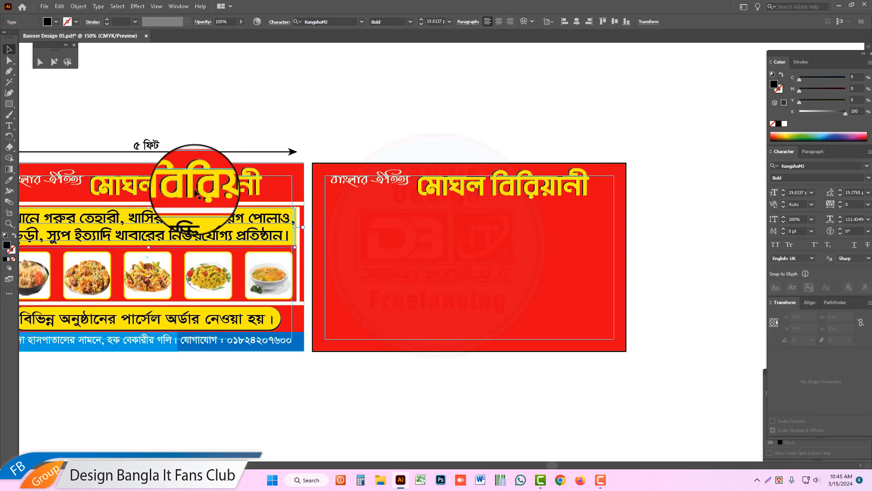
left_click(190, 123)
left_click_drag(325, 279, 358, 275)
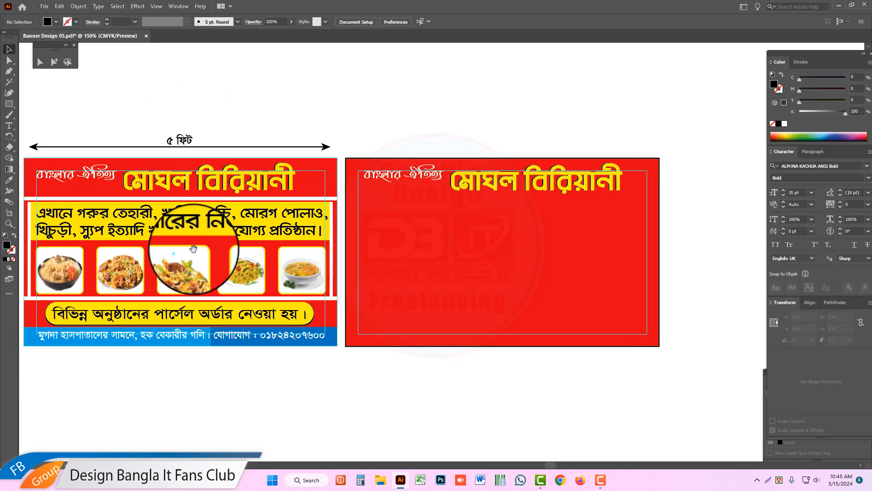
left_click(307, 200)
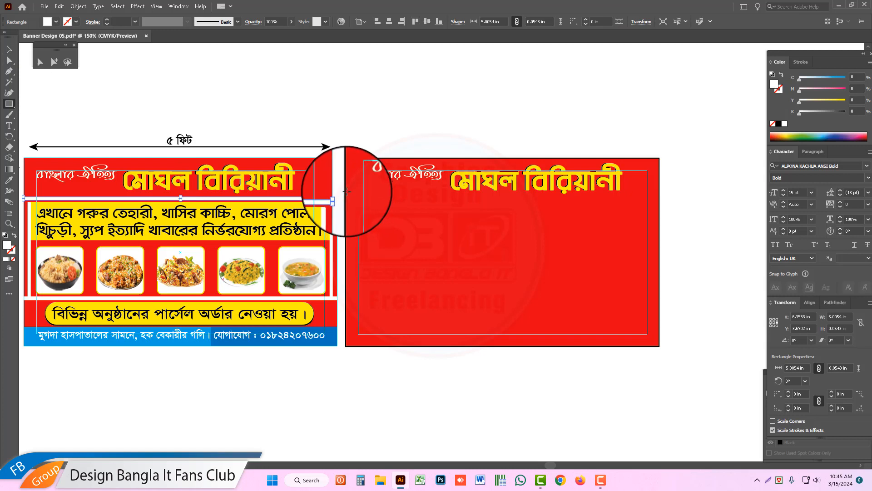
left_click_drag(347, 191, 656, 199)
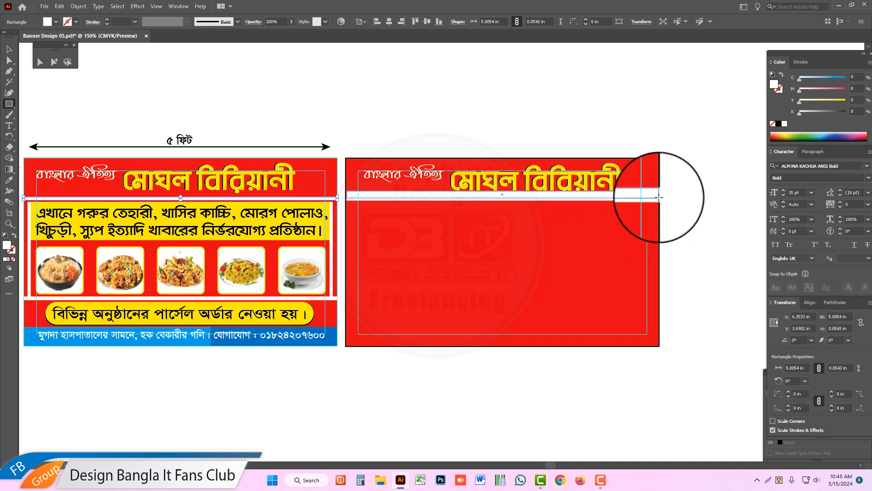
left_click_drag(660, 197, 660, 197)
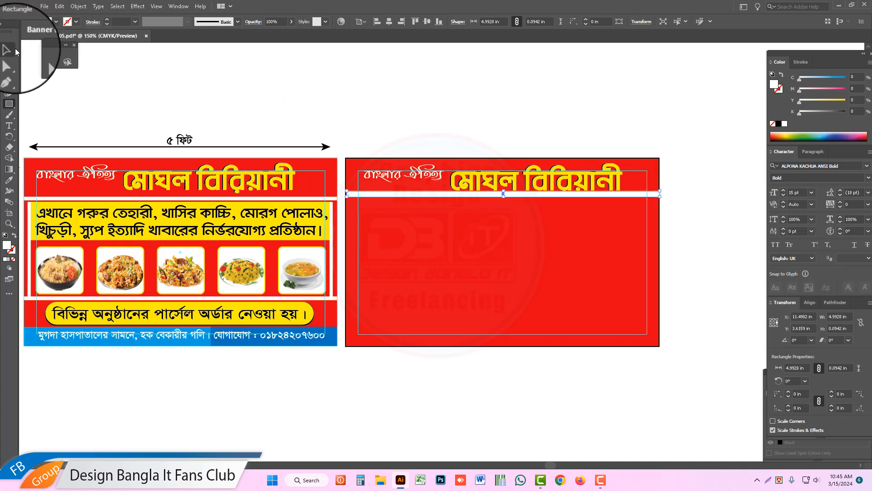
- Thin the new white strip to about 0.065 in high and position it just below the yellow heading
left_click(8, 49)
left_click(373, 89)
left_click_drag(500, 193, 522, 214)
left_click(536, 197)
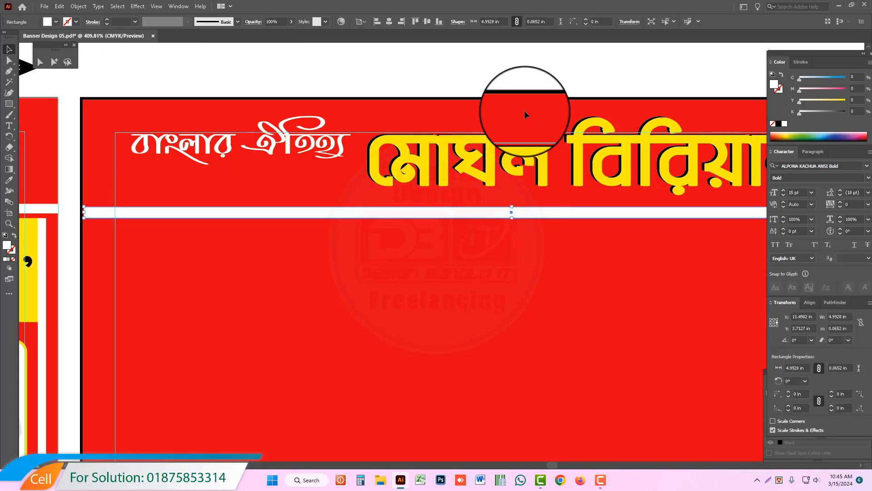
left_click(523, 86)
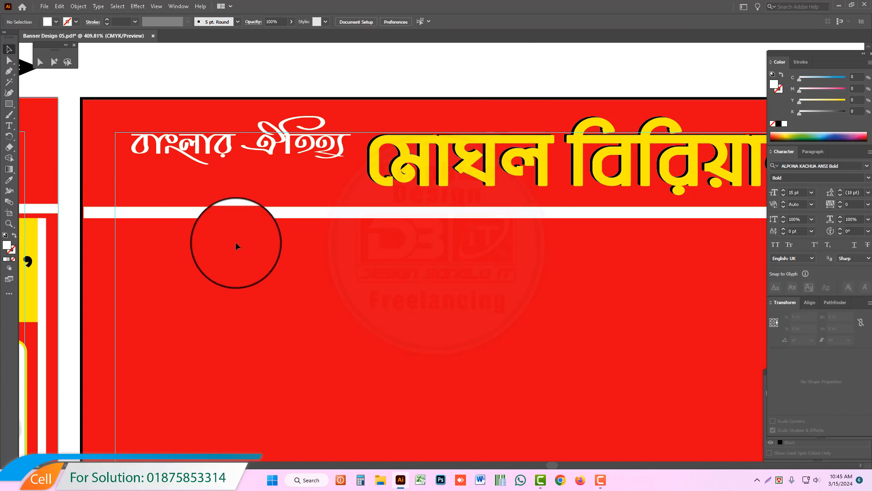
left_click(233, 213)
left_click(450, 219, "ctrl+alt")
left_click(449, 219, "ctrl+alt")
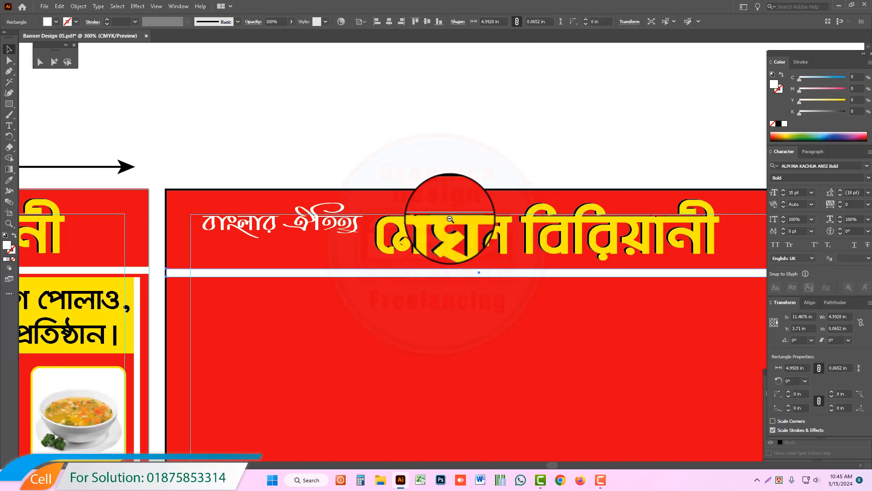
left_click(450, 219, "ctrl+alt")
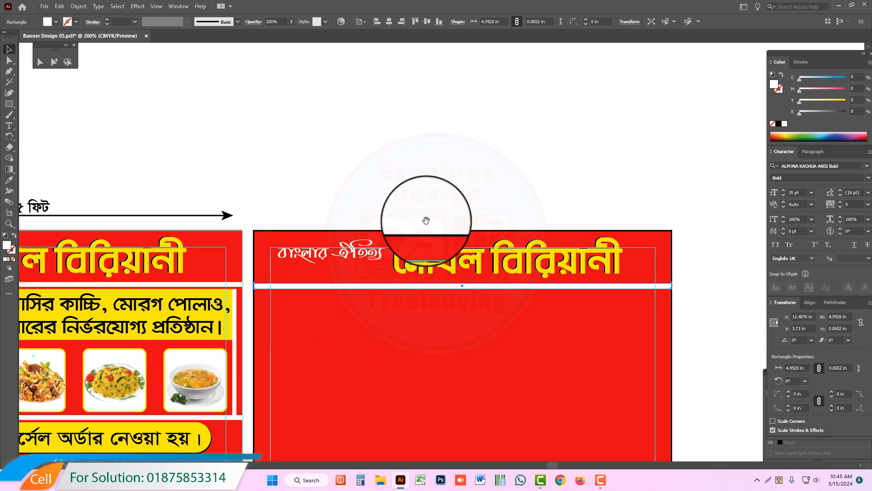
- Shrink the two-line black description text on the finished banner to about 3.8 in wide
left_click_drag(426, 220, 421, 224)
left_click_drag(288, 307, 448, 238)
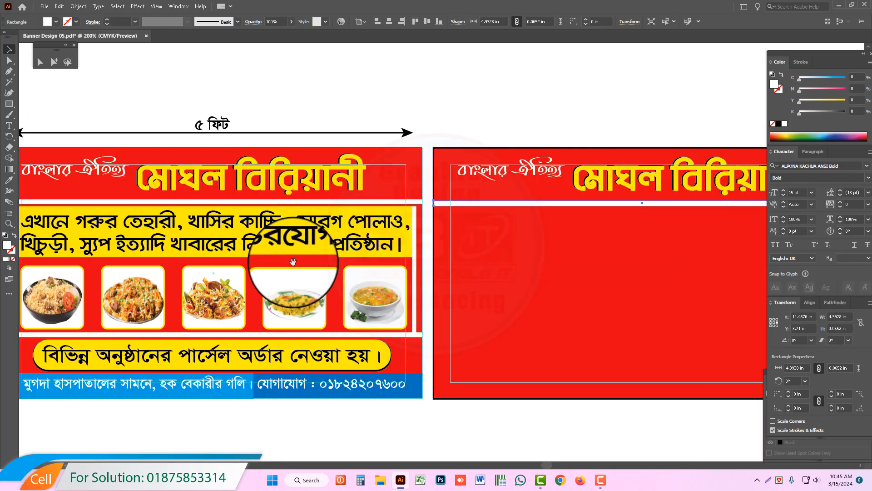
left_click_drag(291, 261, 339, 260)
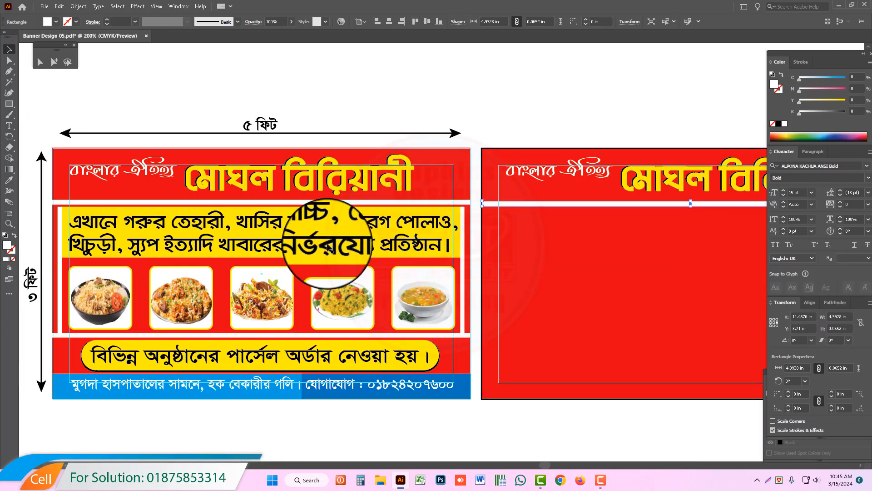
left_click(330, 249)
left_click_drag(459, 235, 377, 234)
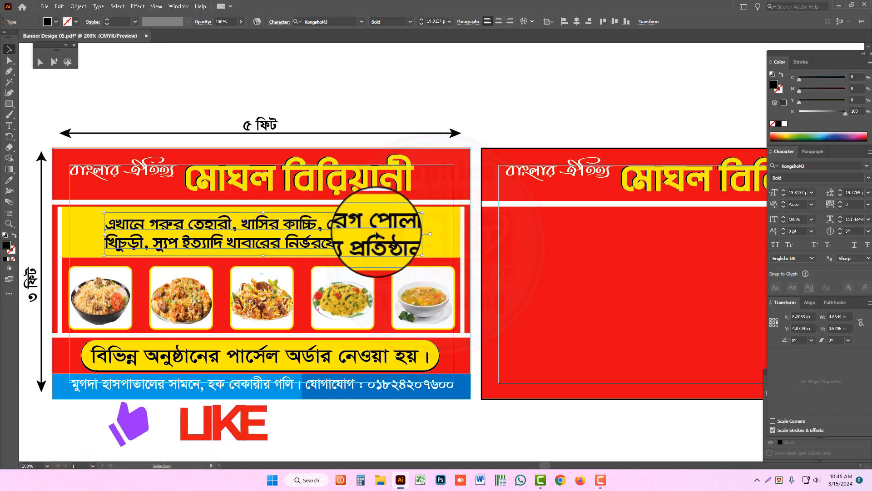
left_click(370, 97)
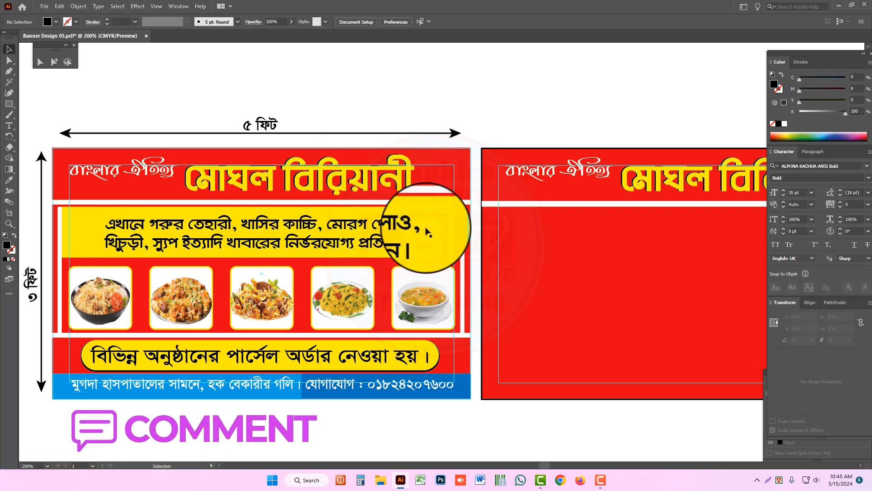
- Copy the two-line black description text from the finished banner onto the red rectangle below the white strip
left_click(383, 229)
left_click_drag(414, 241, 300, 229)
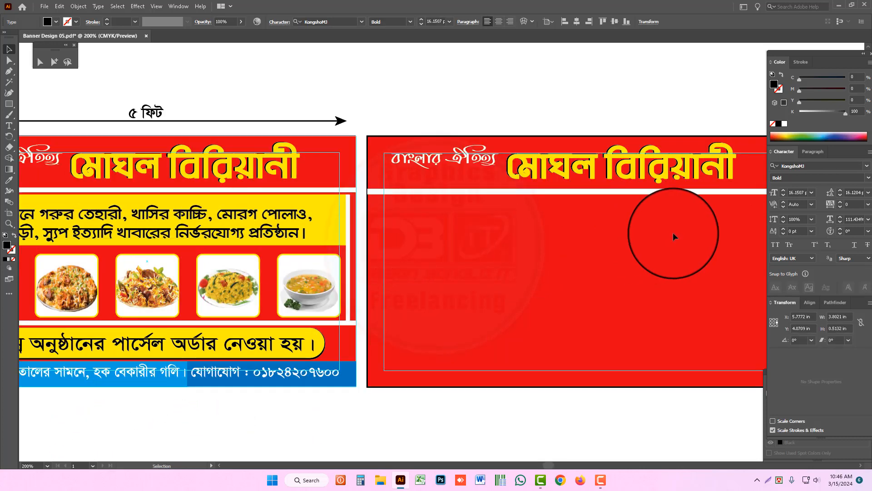
mouse_move(674, 237)
left_mouse_down()
mouse_move(693, 268)
mouse_move(680, 234)
left_mouse_up()
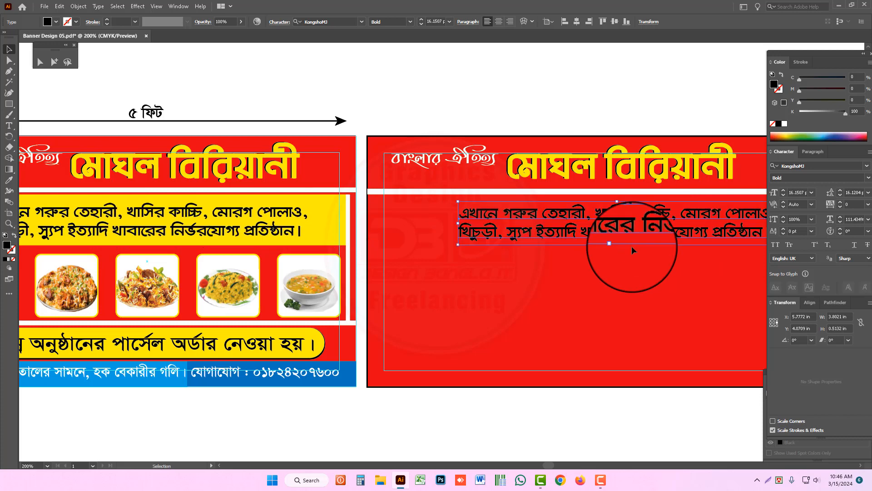
left_click_drag(598, 250, 504, 227)
key("ctrl+minus")
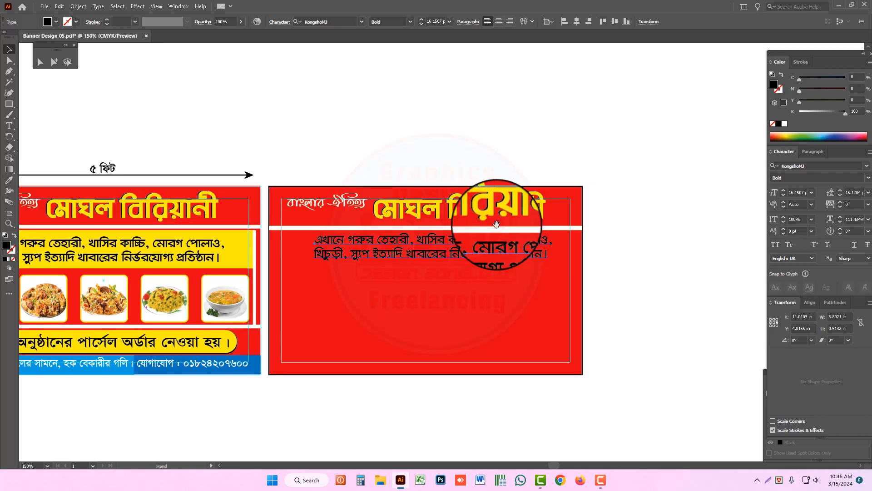
- Draw a yellow rectangle about 4.61 by 0.56 in between the side margins over the copied description, using the finished banner's yellow fill
left_click(237, 245)
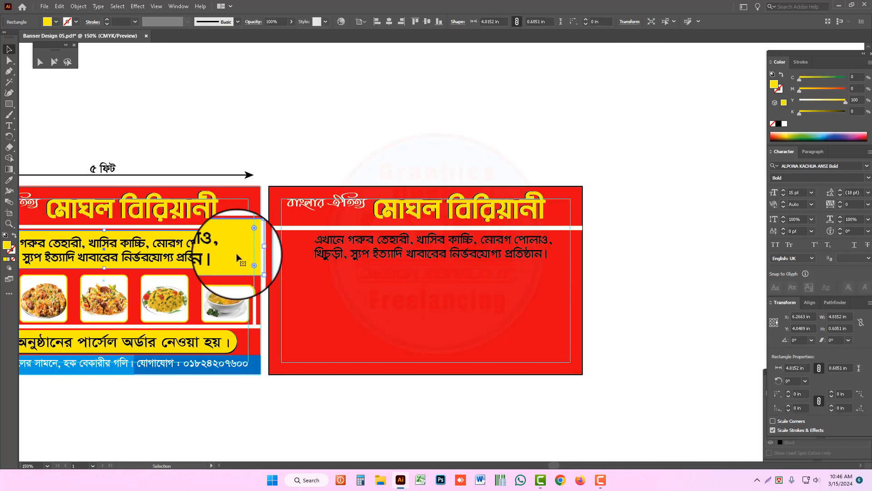
left_click(8, 103)
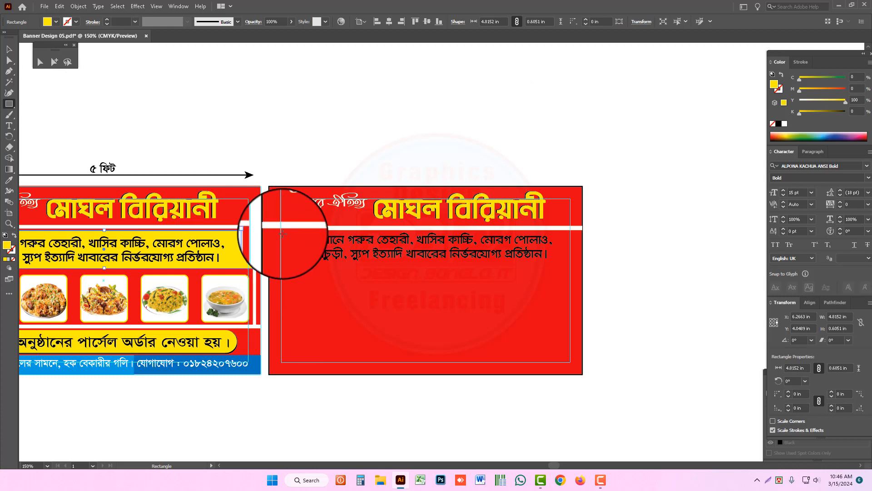
left_click_drag(280, 233, 568, 266)
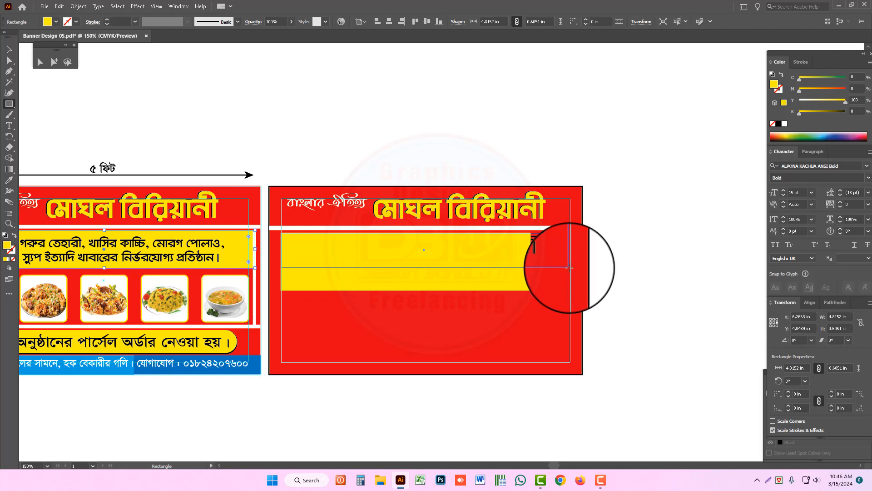
left_click_drag(571, 268, 570, 267)
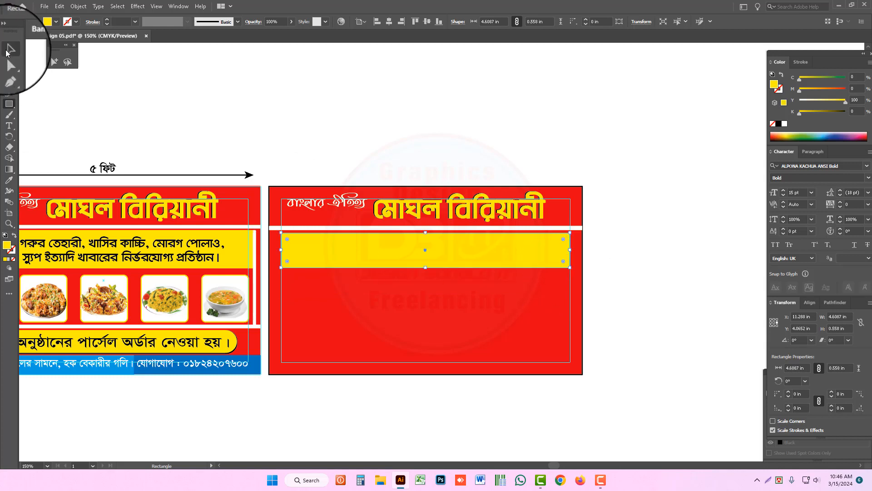
left_click(9, 50)
left_click(407, 286)
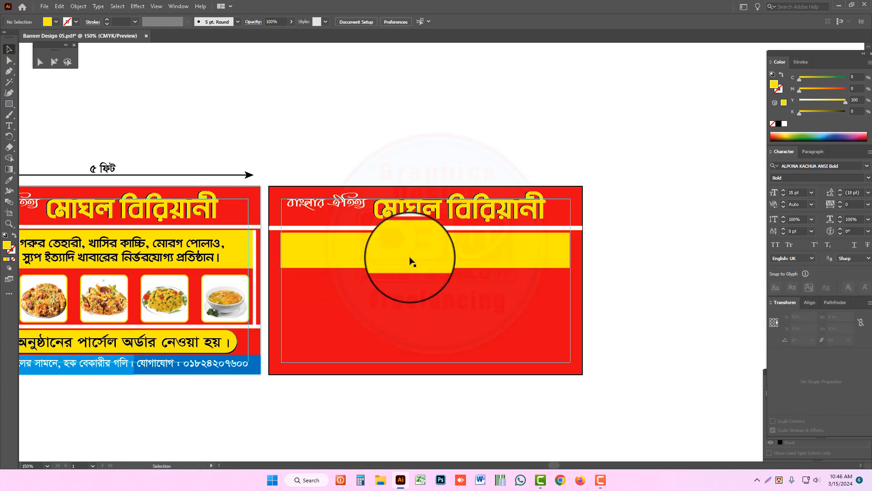
- Temporarily hide the new yellow rectangle to bring the description text to the front, and show all hidden objects again
left_click(411, 259)
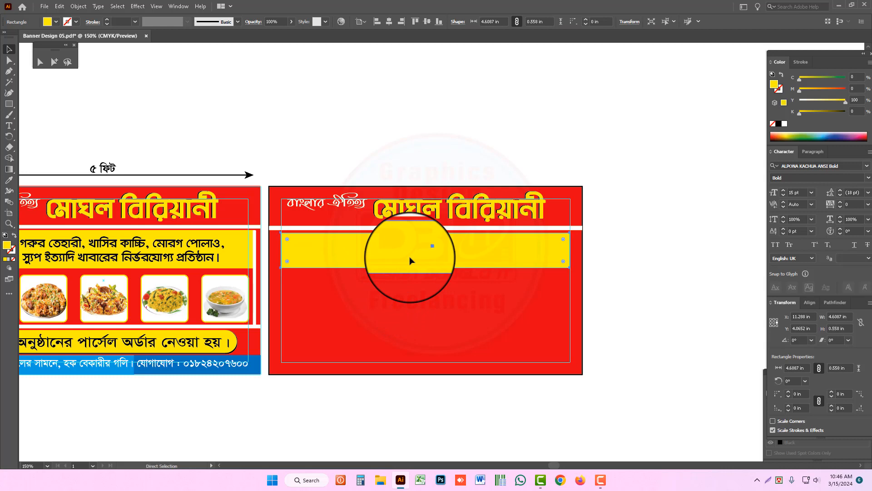
key("ctrl+3")
left_click(410, 257)
right_click(412, 259)
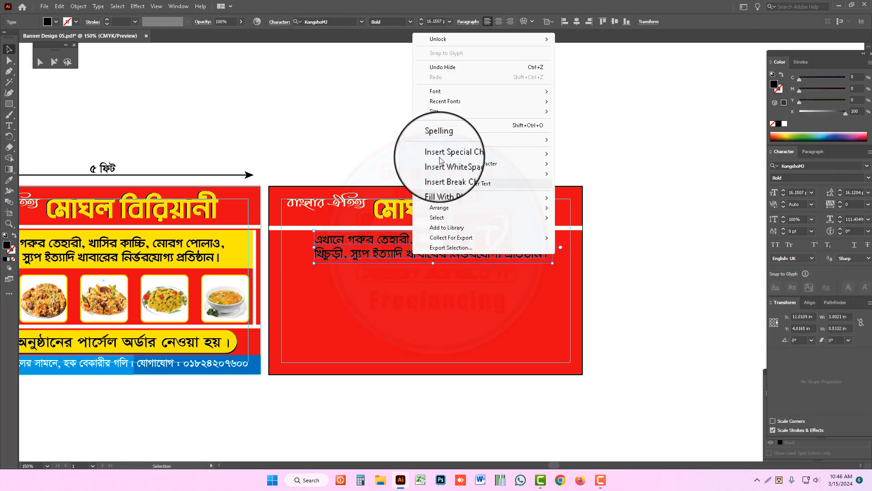
mouse_move(439, 208)
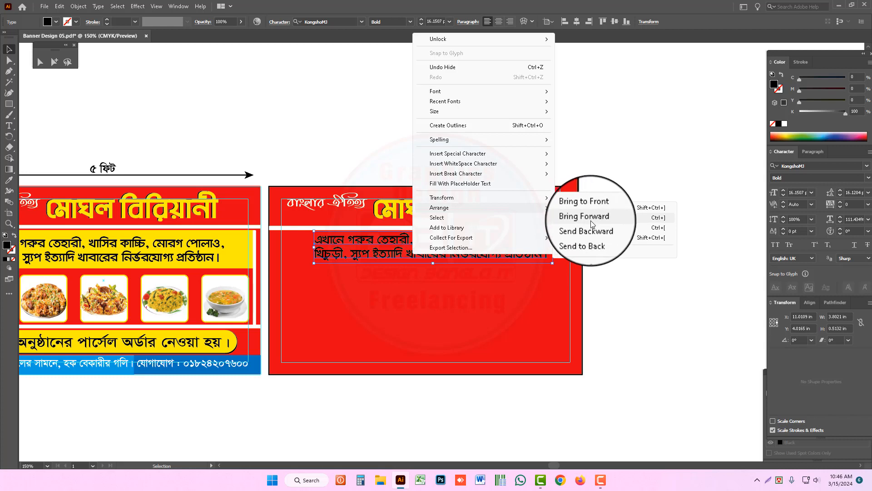
left_click(588, 207)
left_click(613, 169)
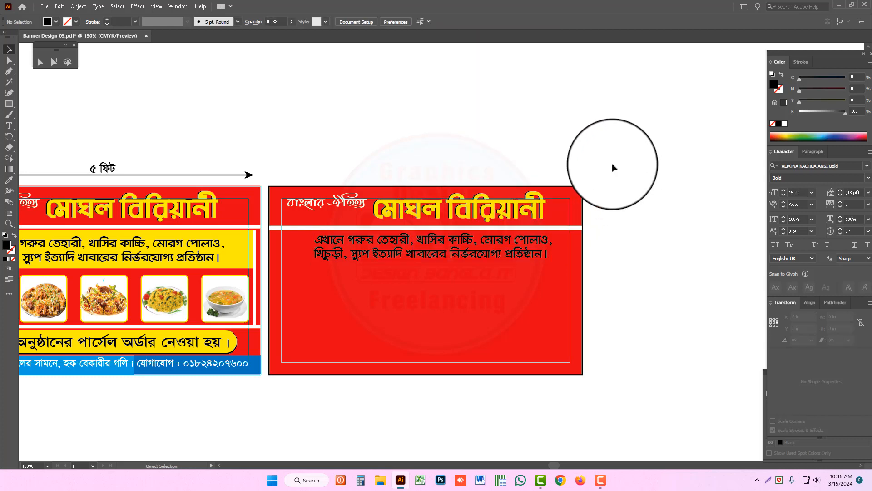
key("ctrl+alt+3")
left_click(613, 168)
- Move the description text slightly down to centre it vertically in the yellow rectangle
key("z")
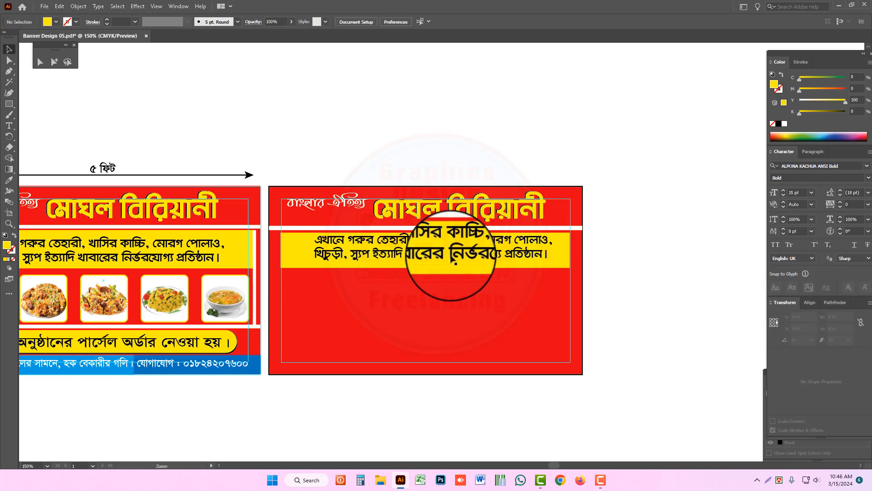
left_click(441, 230)
left_click(441, 240)
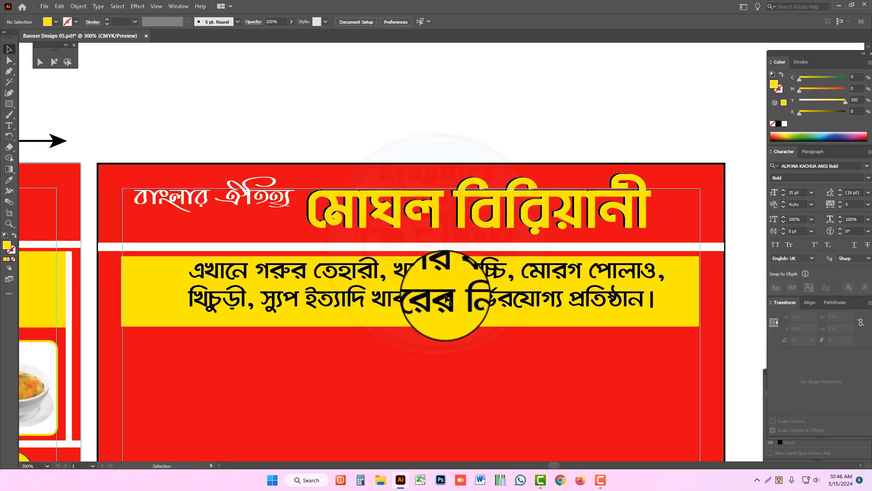
key("v")
left_click(447, 308)
left_click_drag(443, 304, 443, 311)
left_click(470, 366)
- Duplicate the white strip just below the yellow rectangle on the new banner
left_click(455, 326, "ctrl+alt")
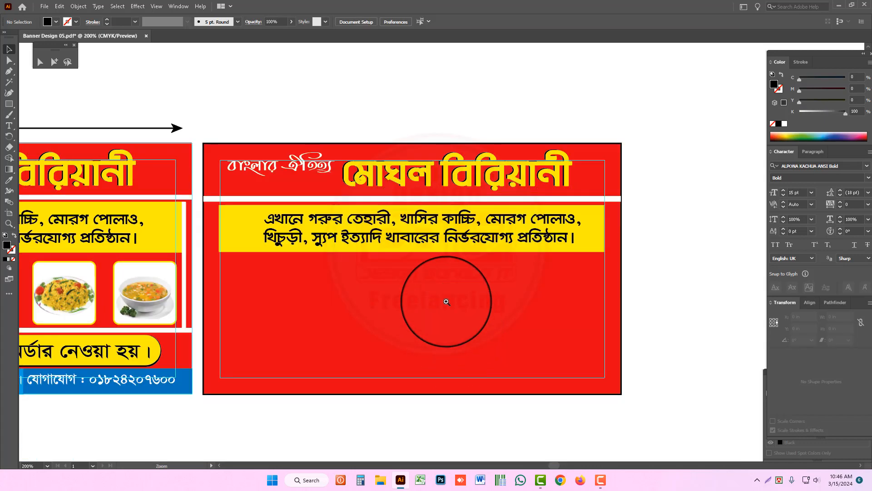
left_click(401, 274, "ctrl+alt")
left_click_drag(408, 276, 483, 281)
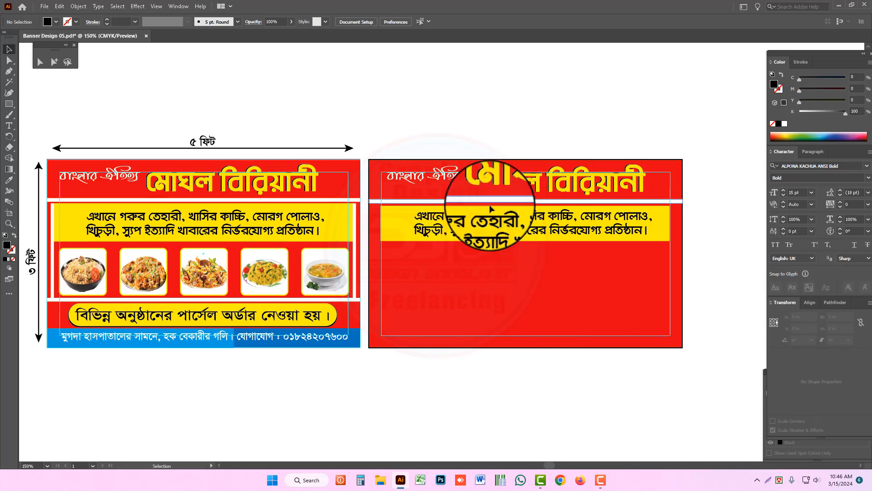
mouse_move(484, 253)
left_mouse_down()
mouse_move(482, 241)
mouse_move(487, 253)
left_mouse_up()
left_click(498, 271)
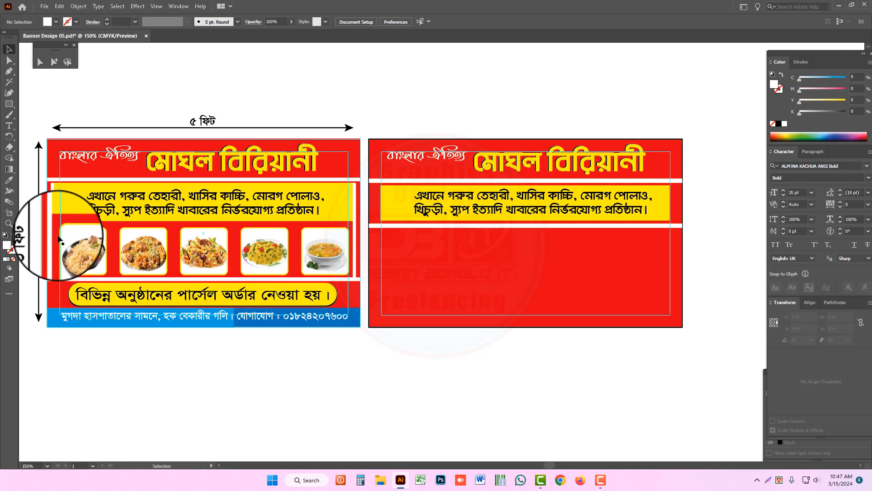
- Lock the guides and the finished banner's red background behind the food photos
right_click(78, 133)
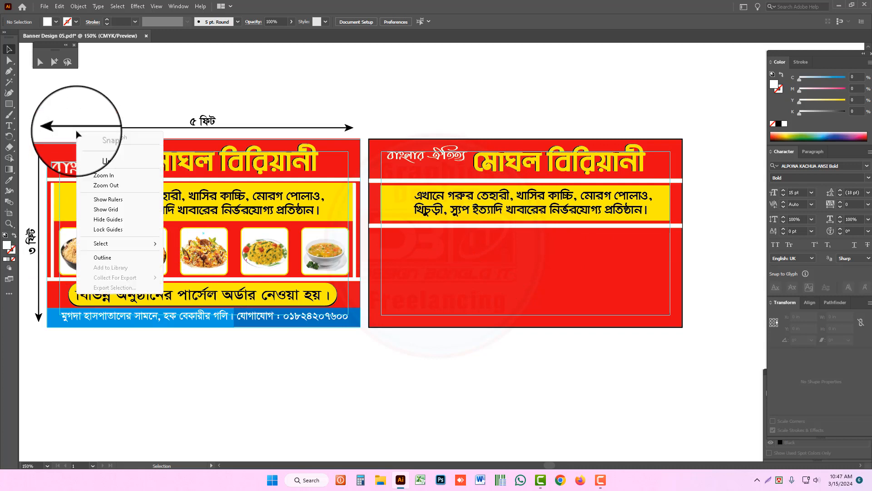
left_click(96, 229)
left_click_drag(83, 242, 116, 267)
key("ctrl+z")
key("ctrl+2")
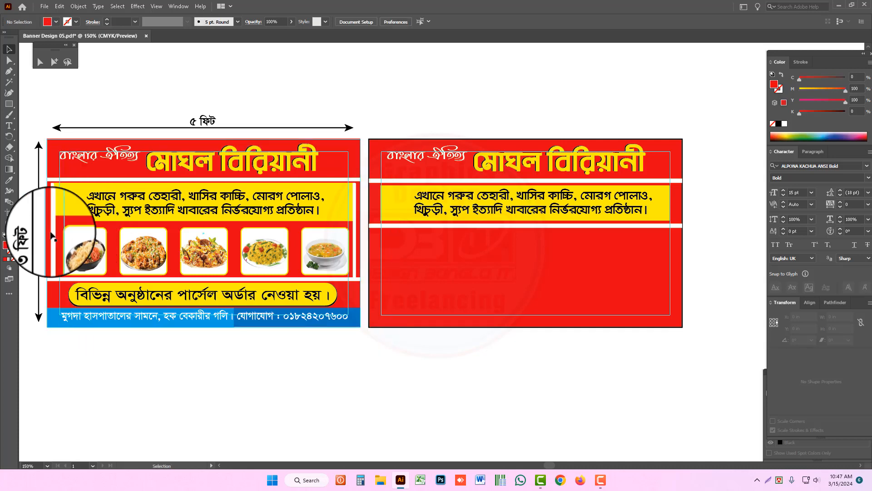
- Move the five framed food photos from the finished banner onto the new one, between the side margins below the second white strip
left_click_drag(58, 227, 331, 311)
left_click_drag(158, 265, 466, 264)
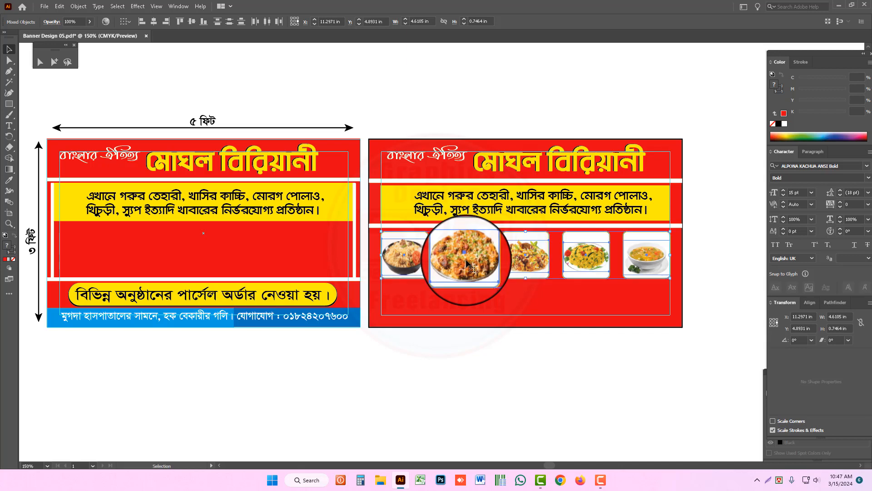
left_click_drag(504, 292, 439, 238)
left_click(428, 224, "ctrl")
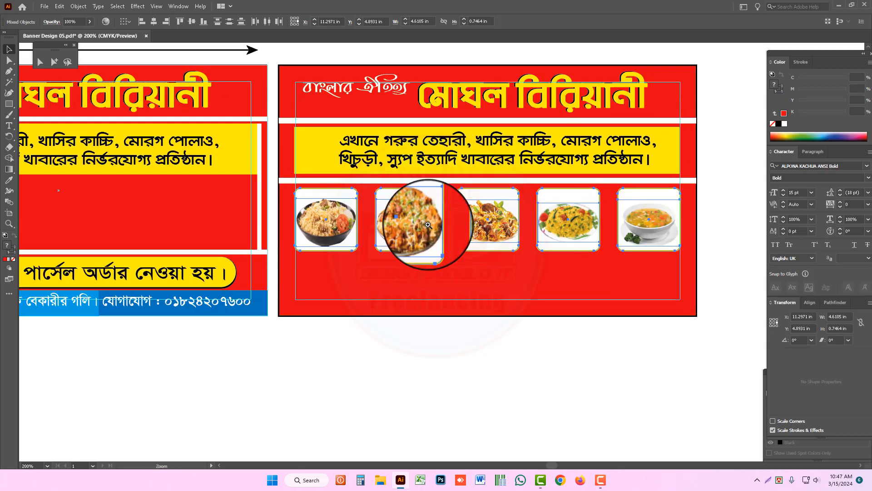
left_click(360, 326)
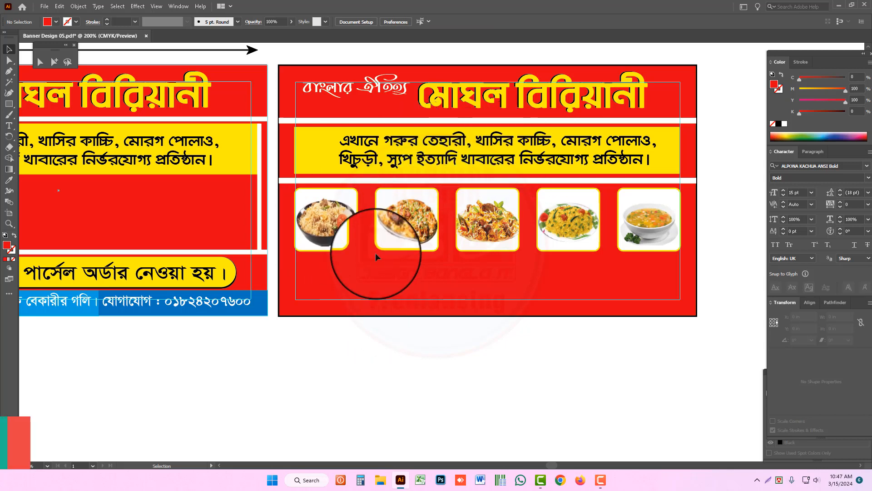
left_click(401, 231)
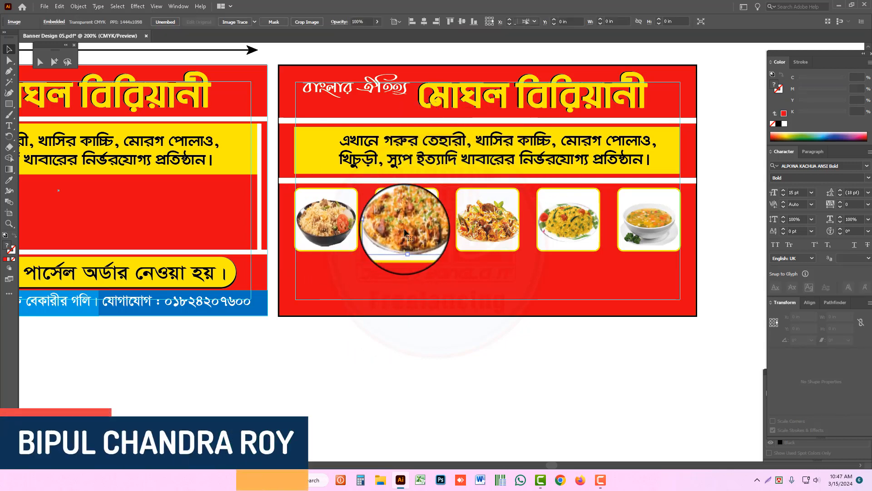
left_click(392, 196)
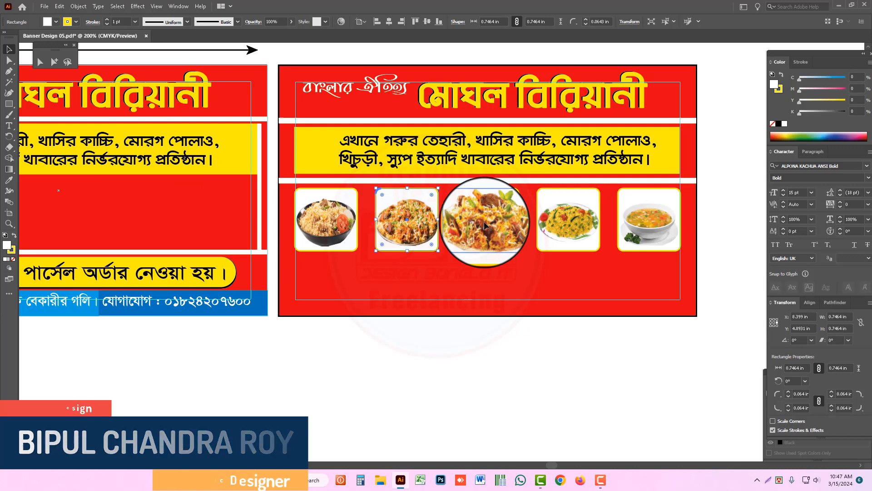
left_click(565, 218)
left_click(635, 229)
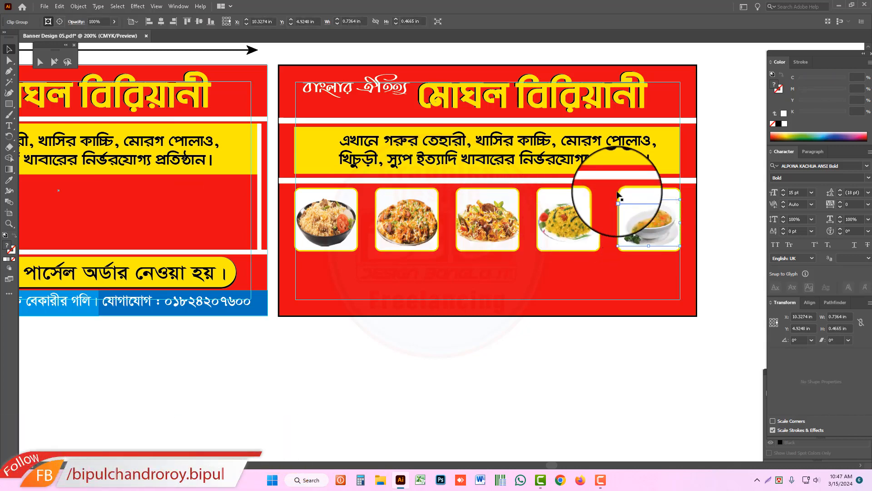
left_click(441, 375)
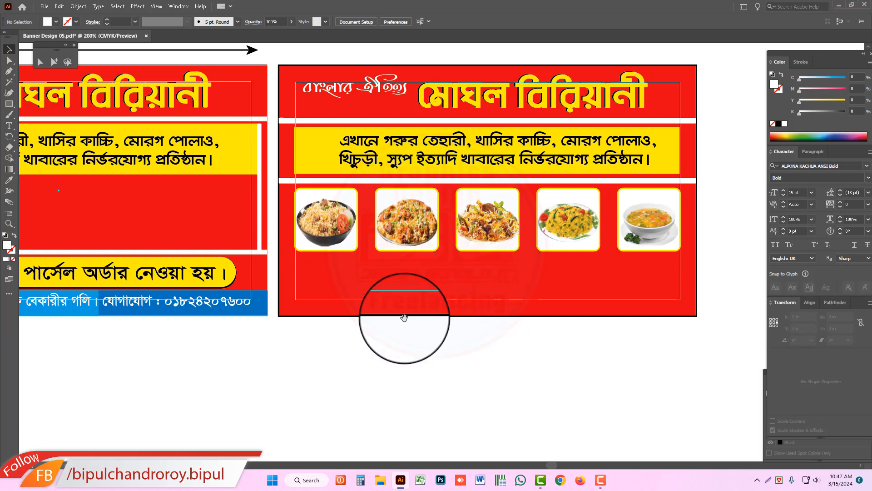
- Duplicate the horizontal white strip above the food photos to just below them on the new banner
left_click(476, 182)
left_click_drag(477, 182, 471, 260)
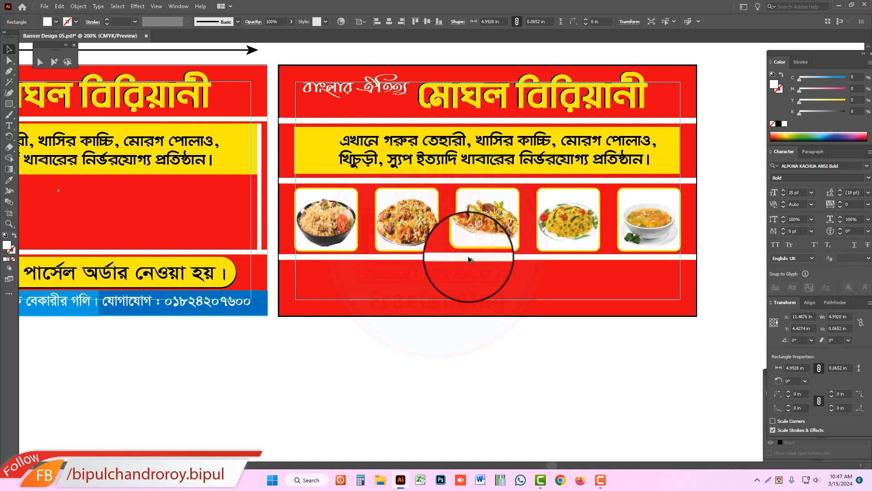
left_click(265, 224)
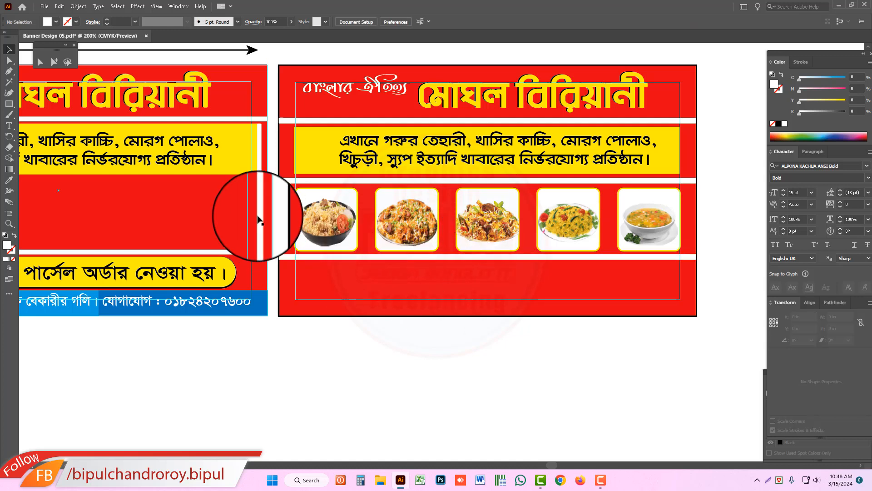
- Copy the finished banner's vertical white strip onto the new banner and place it against the outer side of the left margin guide
left_click(260, 224)
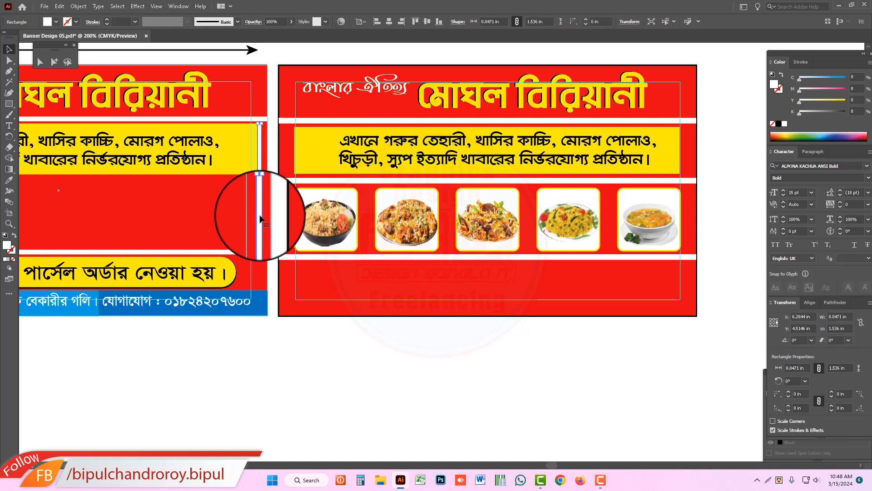
left_click_drag(262, 219, 290, 222)
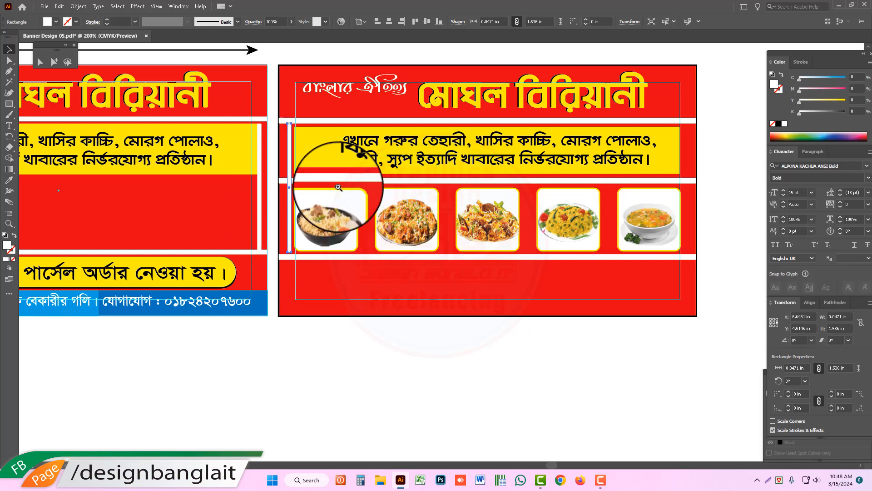
left_click(338, 187, "ctrl")
left_click_drag(445, 265, 394, 268)
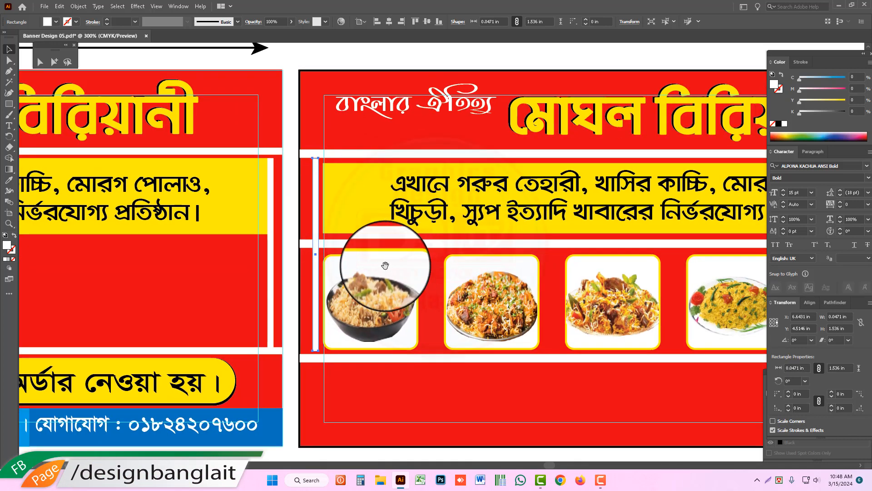
left_click(319, 245)
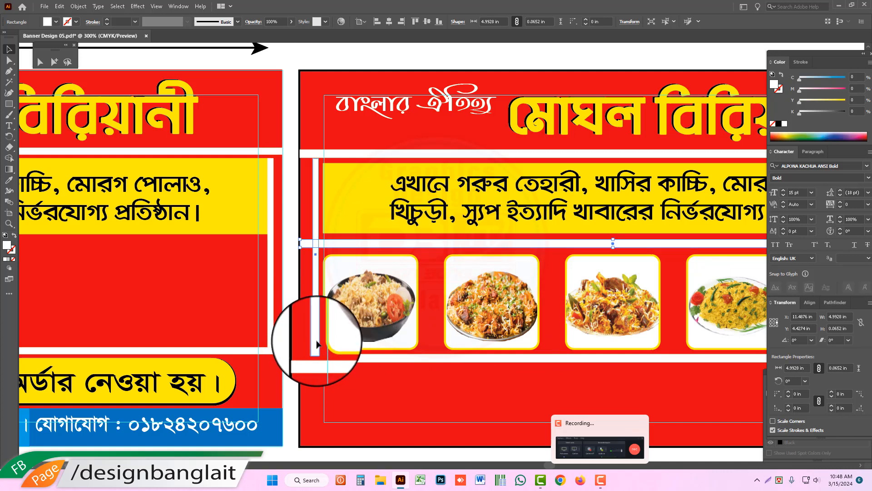
left_click_drag(316, 344, 322, 345)
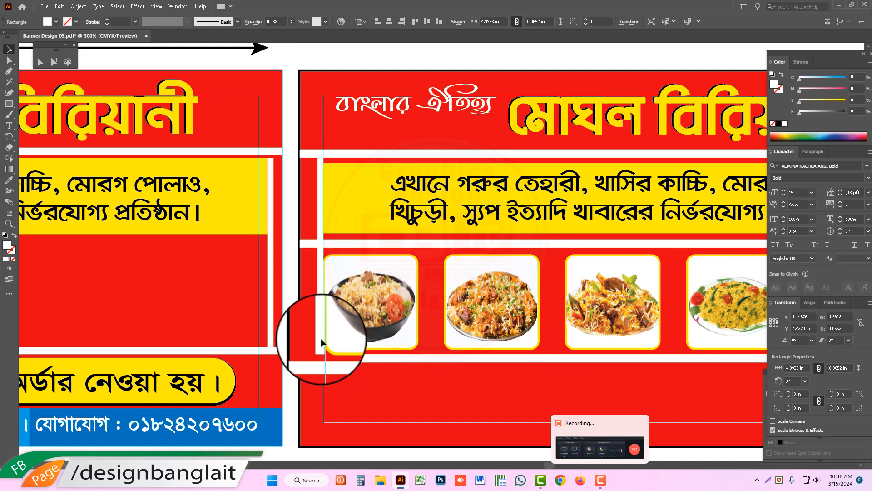
left_click(321, 341)
- Extend the new vertical white strip's lower end down to meet the horizontal strip below the food photos
left_click_drag(318, 352, 372, 386)
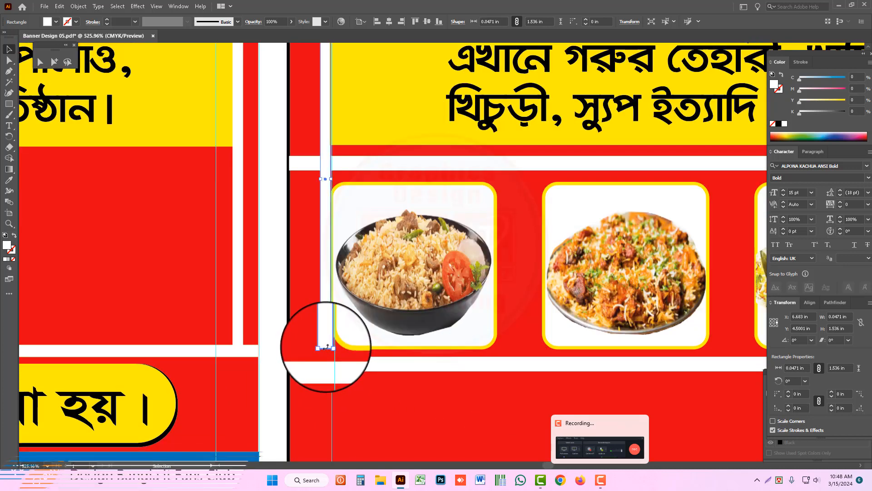
key("ctrl+=")
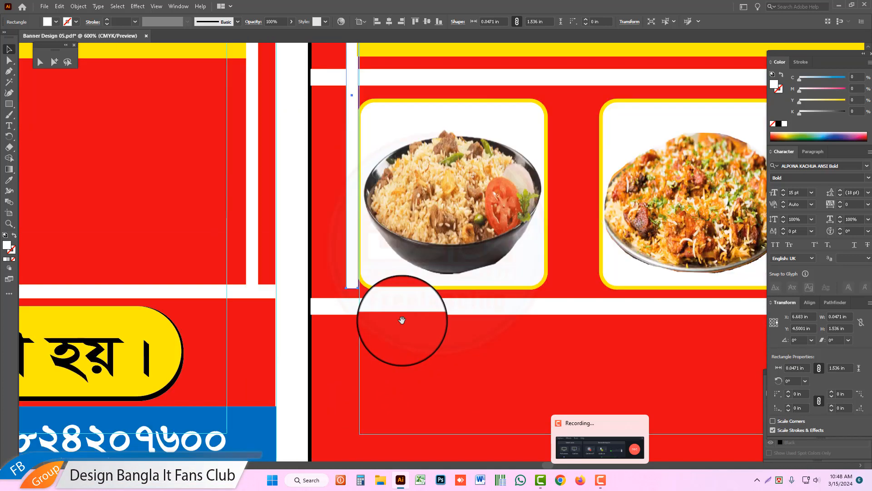
left_click_drag(353, 288, 353, 305)
left_click(438, 355)
left_click(545, 262, "ctrl+alt")
left_click(546, 262, "ctrl+alt")
left_click(546, 262, "ctrl+alt")
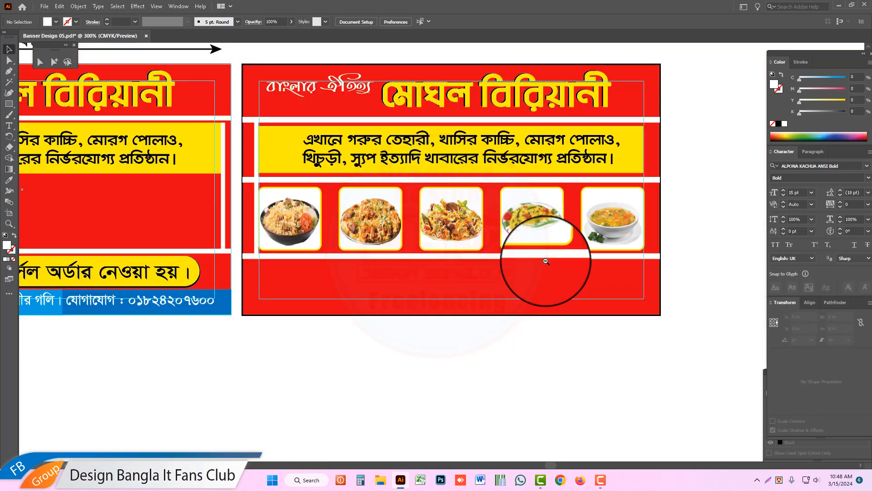
- Move the first, second, fourth and fifth framed food photos slightly inward so the row clears the side margins with even gaps
left_click(612, 227)
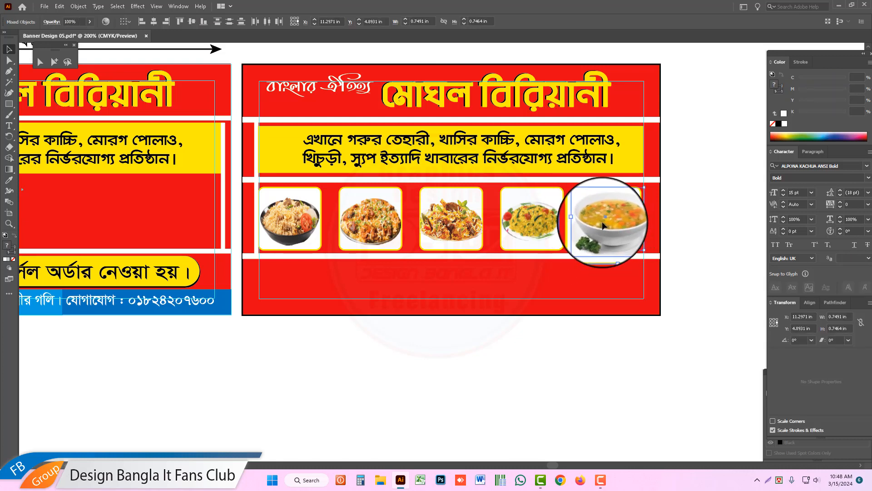
left_click_drag(603, 226, 596, 226)
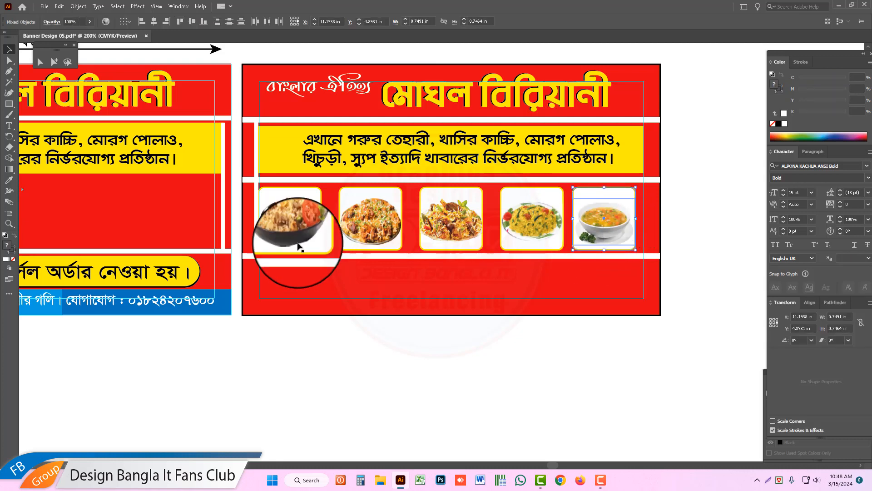
left_click(302, 215)
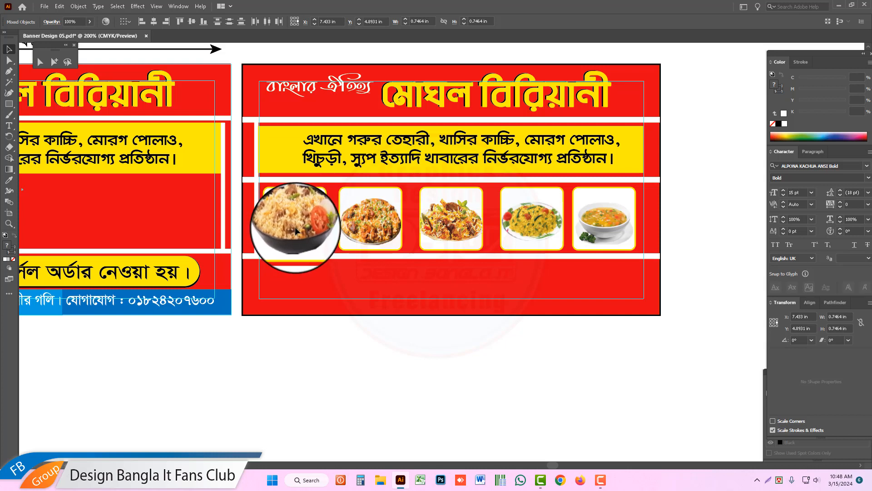
left_click_drag(295, 228, 300, 227)
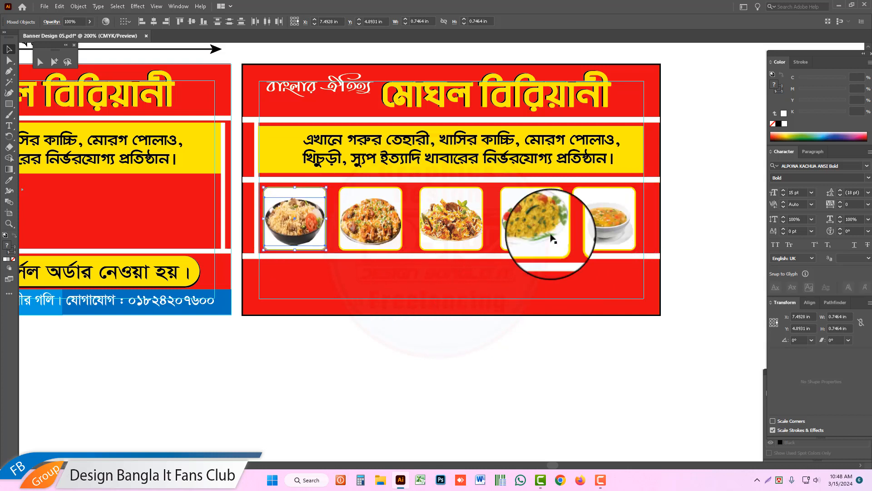
left_click(532, 225)
left_click_drag(532, 225, 525, 222)
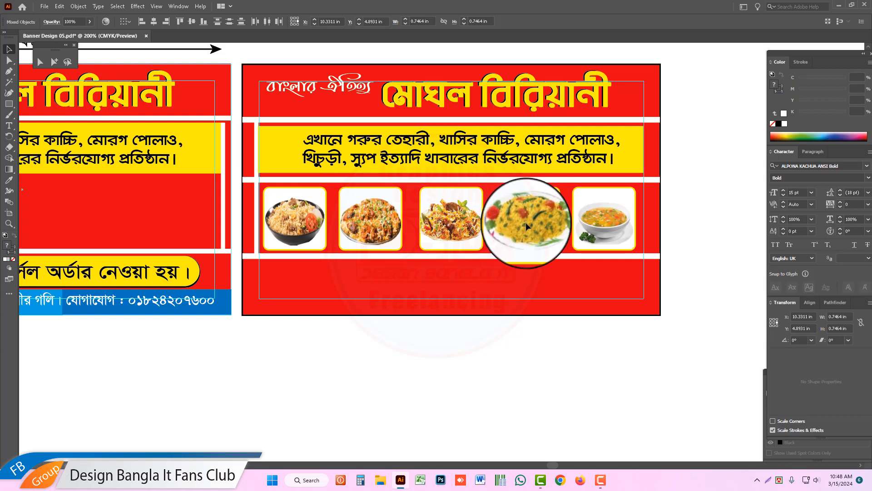
left_click(381, 227)
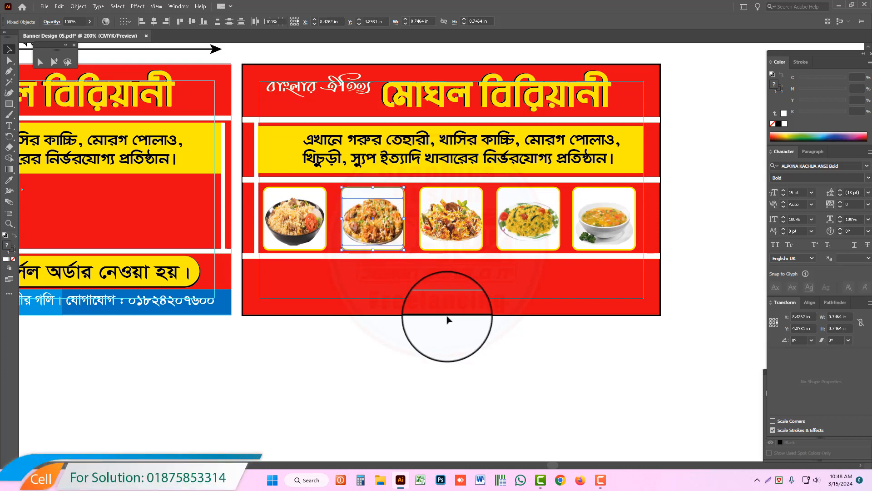
left_click(447, 317)
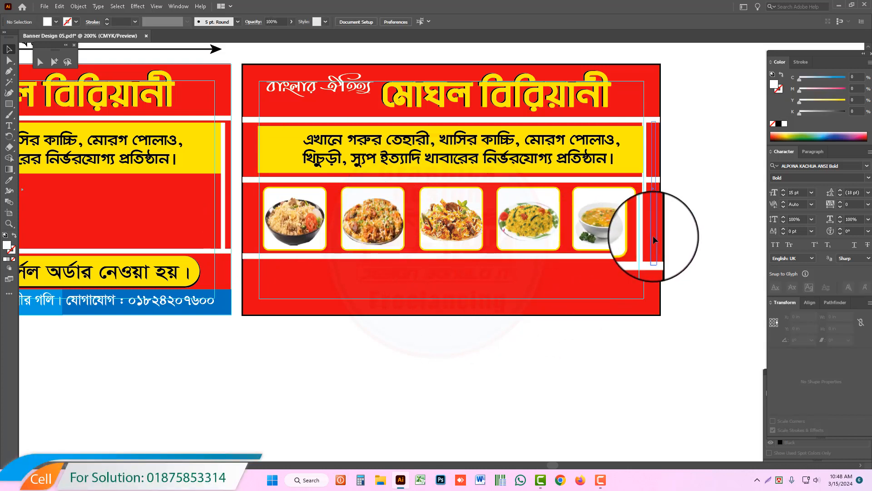
- Duplicate the vertical white strip to the opposite side of the new banner, beside the soup photo at the right margin guide
left_click_drag(653, 236, 673, 221)
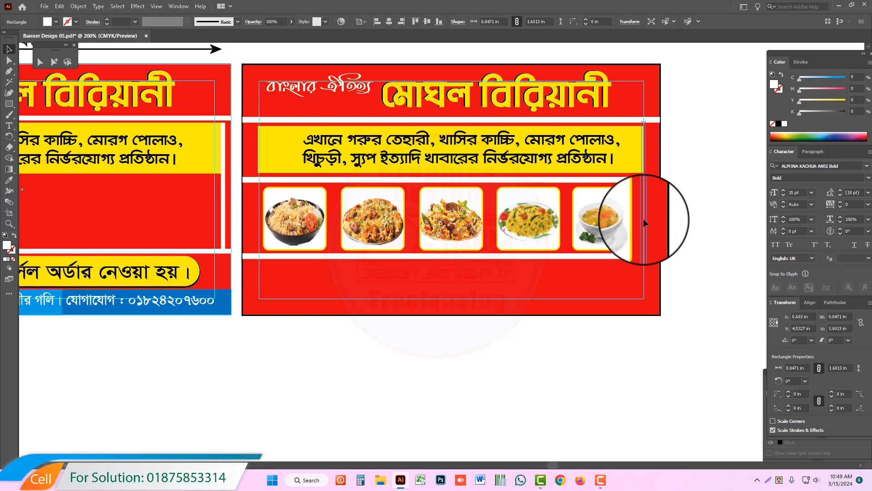
left_click_drag(643, 219, 645, 220)
left_click(693, 235)
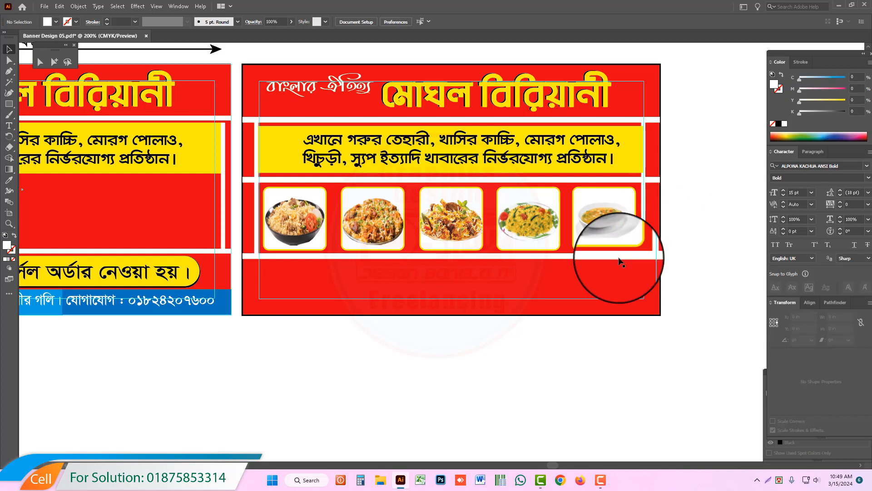
- Copy the yellow rounded parcel-order box with its text from the finished banner to below the new banner's third horizontal strip
key("ctrl+minus")
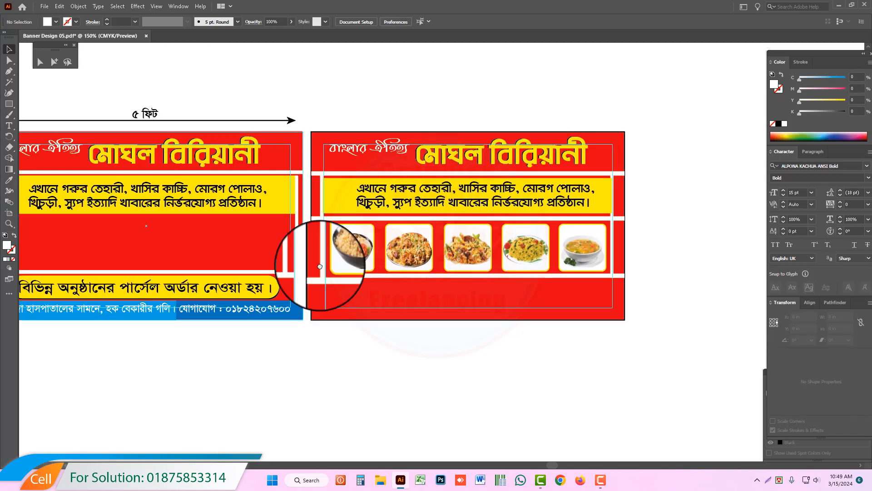
left_click_drag(320, 266, 343, 244)
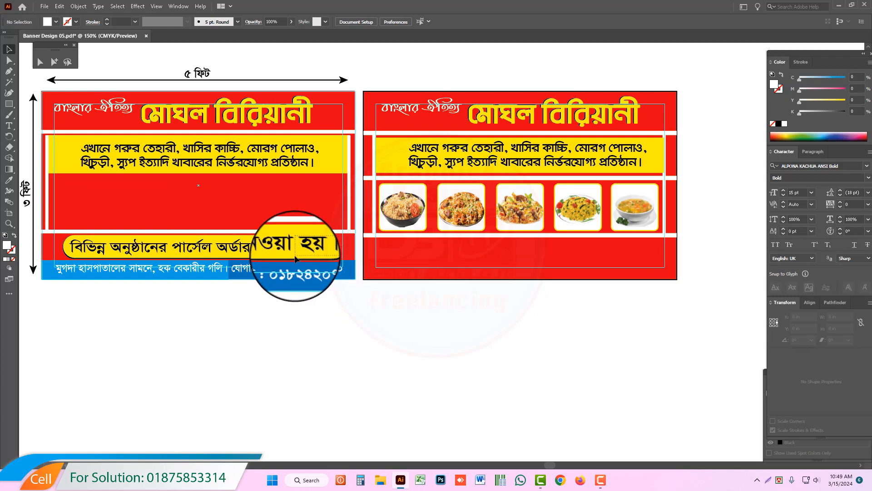
left_click_drag(294, 259, 304, 259)
left_click_drag(609, 259, 613, 258)
left_click(564, 319)
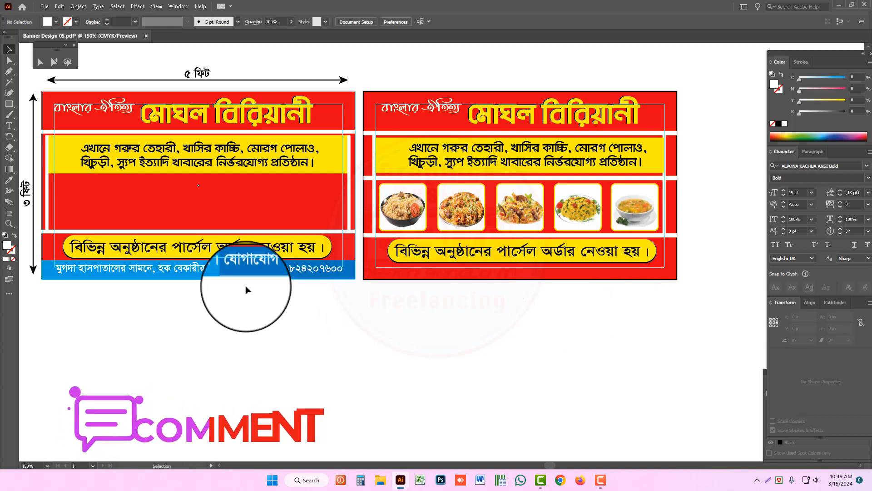
left_click(210, 271)
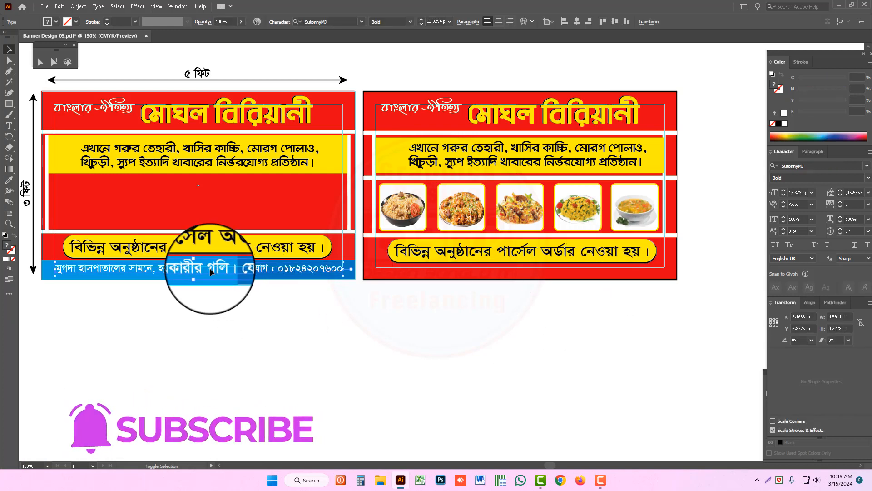
key("Delete")
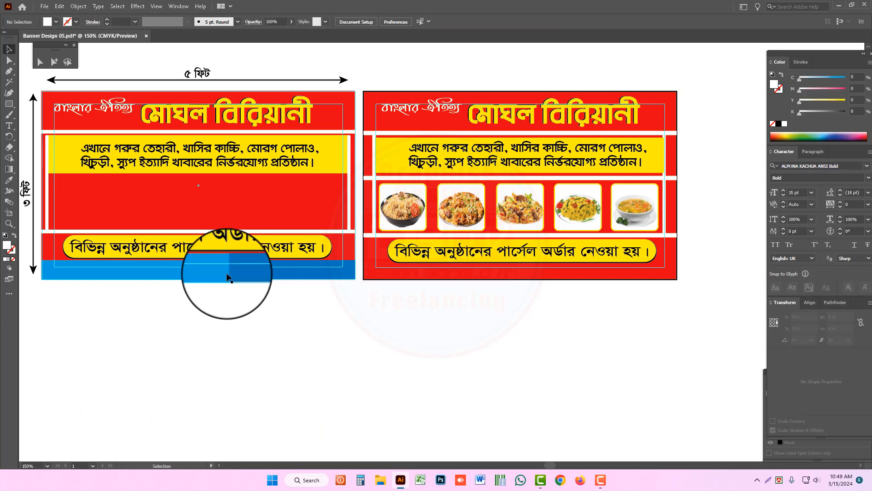
key("ctrl+z")
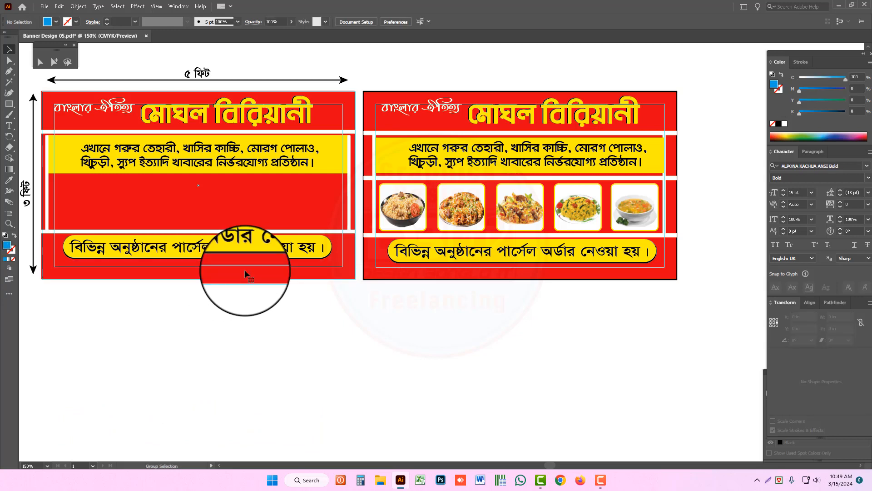
- Copy the finished banner's blue bars and address and contact text onto the new banner, flush with its lower edge and sides
left_click_drag(251, 271, 583, 275)
left_click(541, 272, "ctrl")
left_click(476, 272, "ctrl")
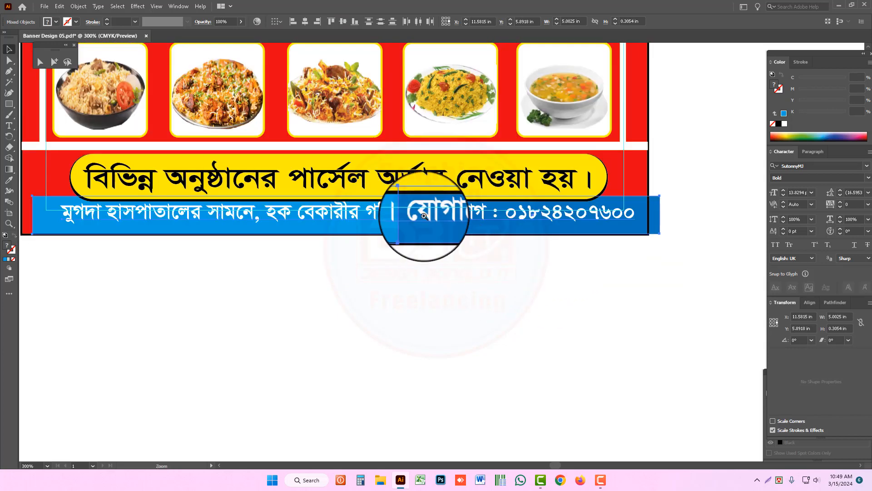
left_click(423, 217, "ctrl")
key("ctrl+h")
left_click_drag(521, 265, 506, 268)
left_click(355, 254, "ctrl+alt")
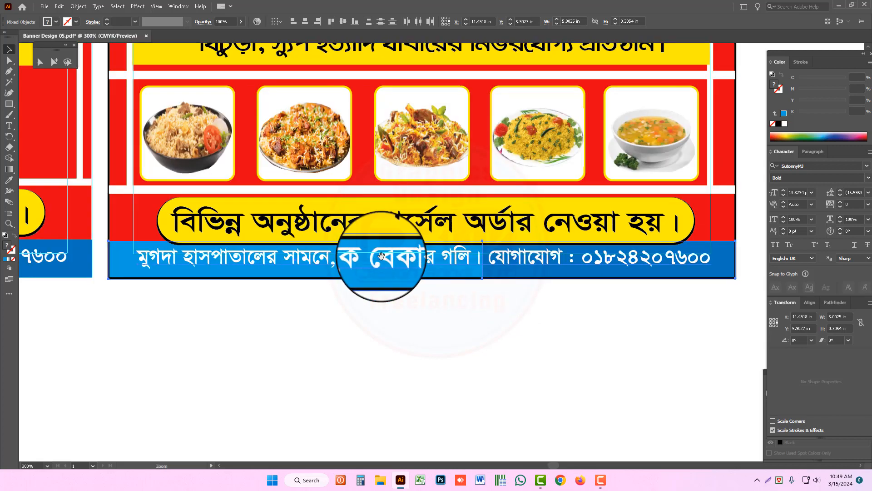
left_click(527, 310)
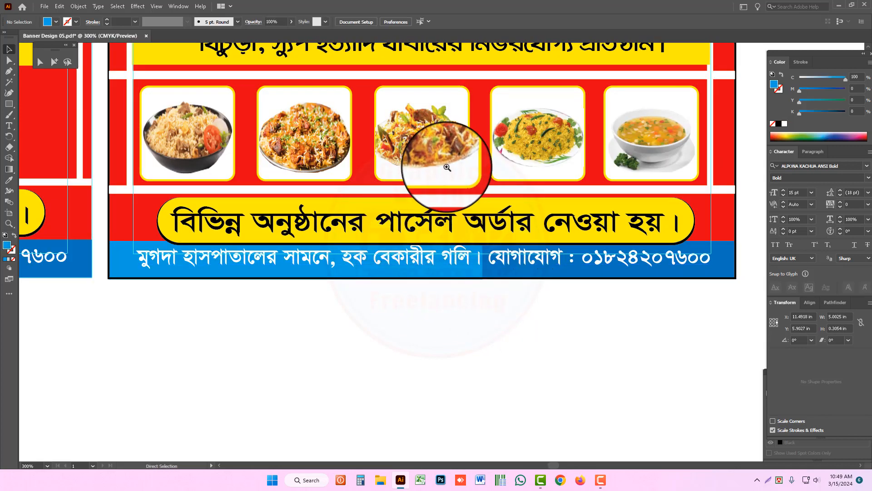
- Move the new banner's five framed food photos, vertical side strips and third horizontal white strip slightly up together
left_click(447, 167, "ctrl+alt")
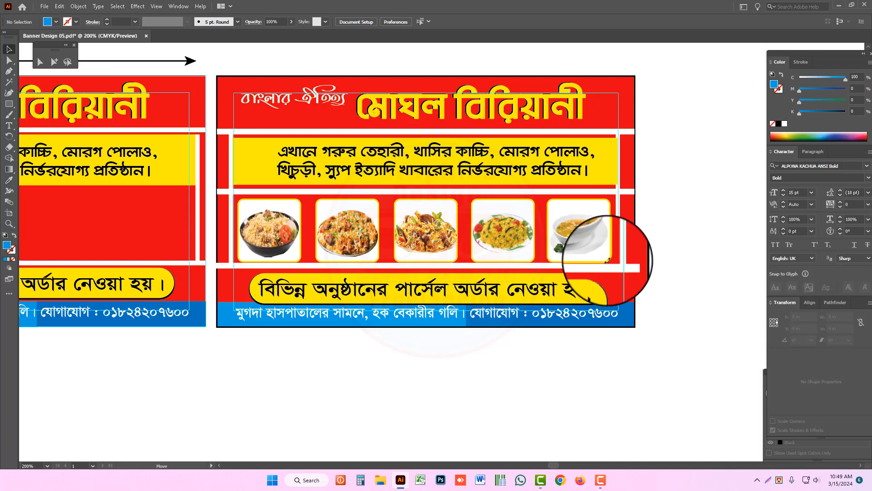
left_click_drag(608, 261, 632, 266)
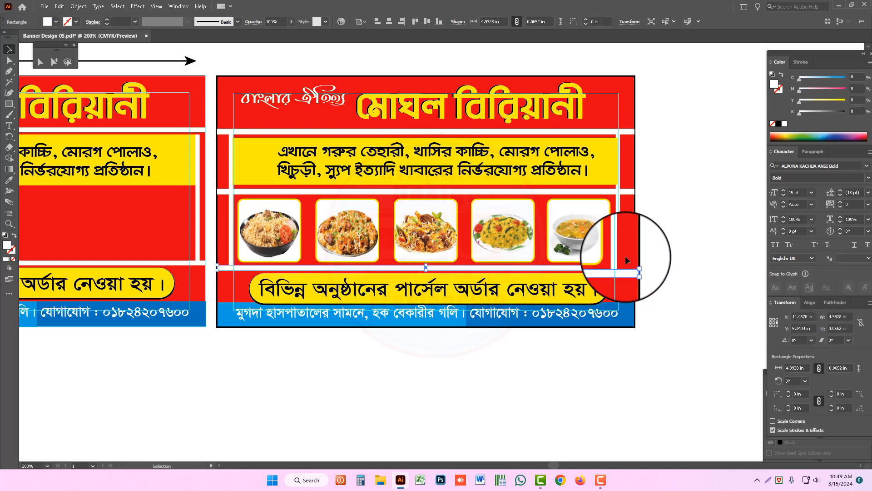
left_click(249, 222, "shift")
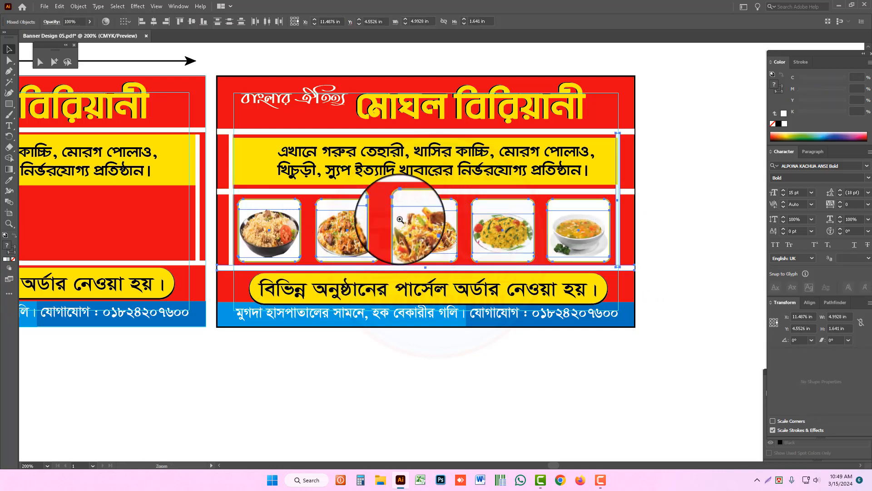
left_click(400, 219, "ctrl")
left_click_drag(247, 264, 247, 260)
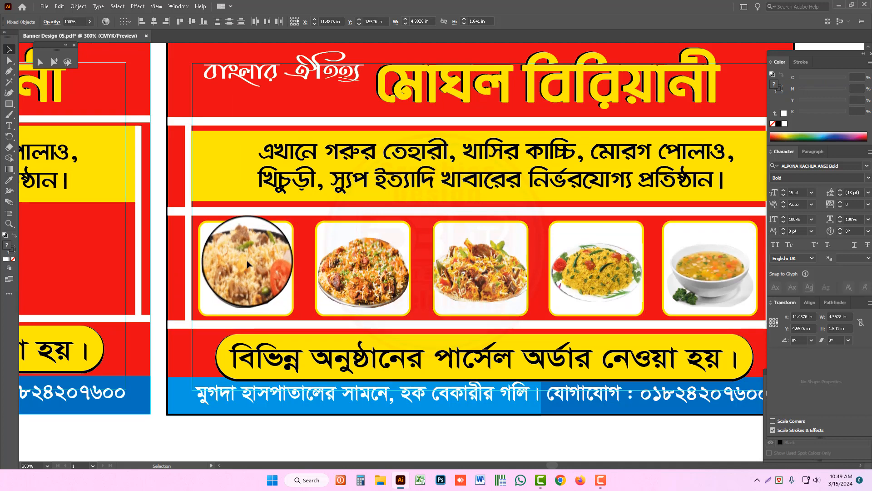
left_click(200, 332)
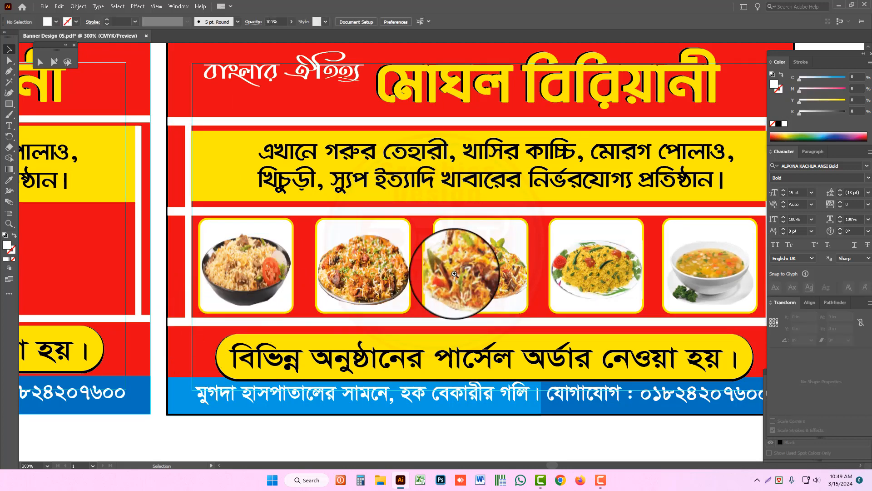
- Move the yellow rounded parcel-order box slightly up, closer to the horizontal white strip above it
left_click(499, 249, "ctrl+alt")
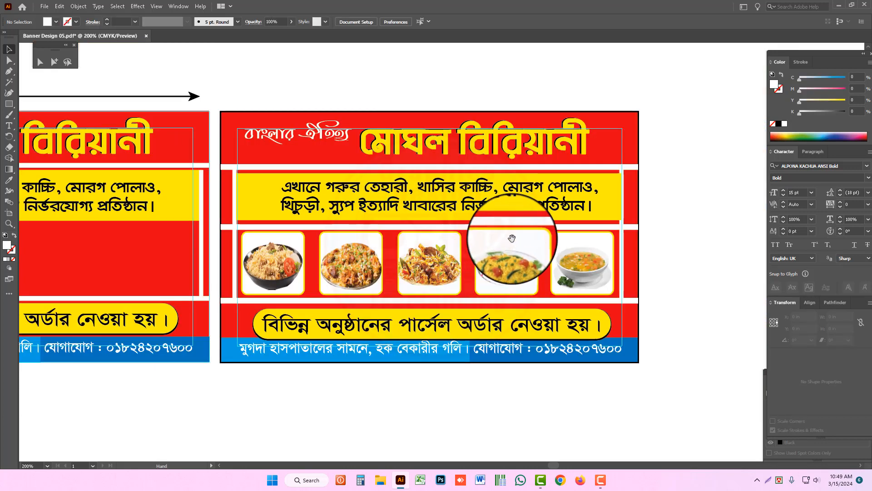
left_click_drag(501, 233, 496, 207)
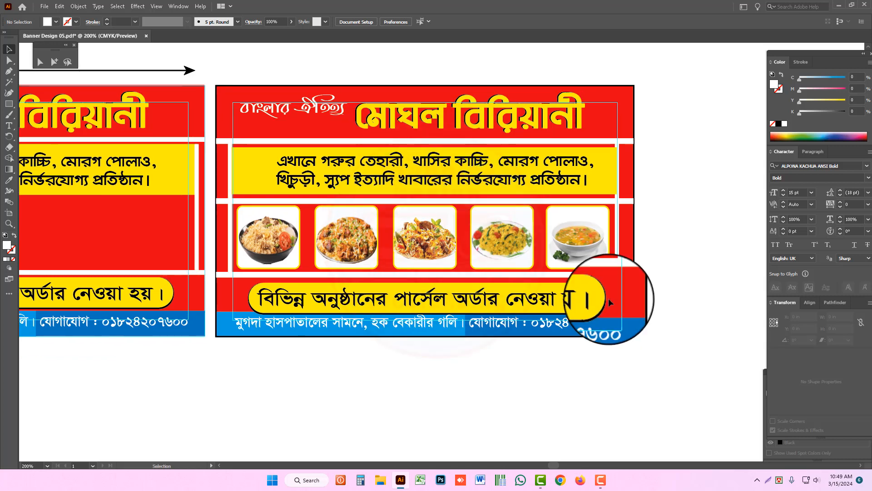
left_click(571, 299)
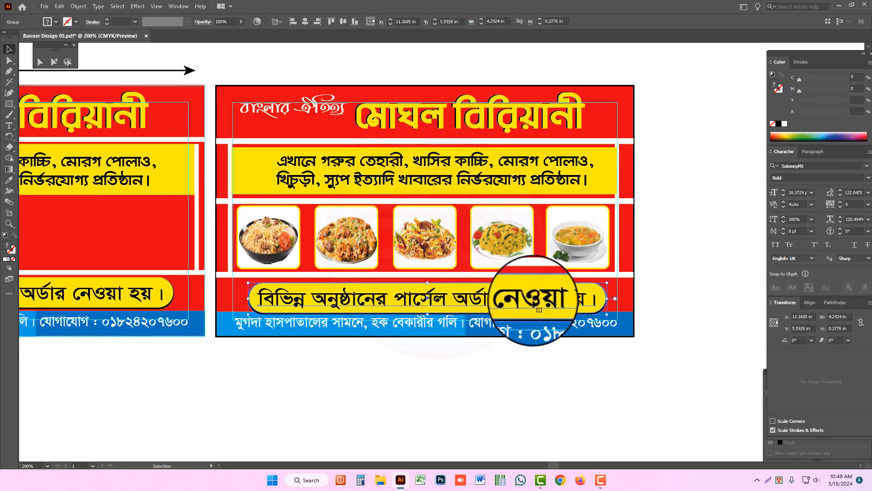
left_click_drag(471, 299, 471, 294)
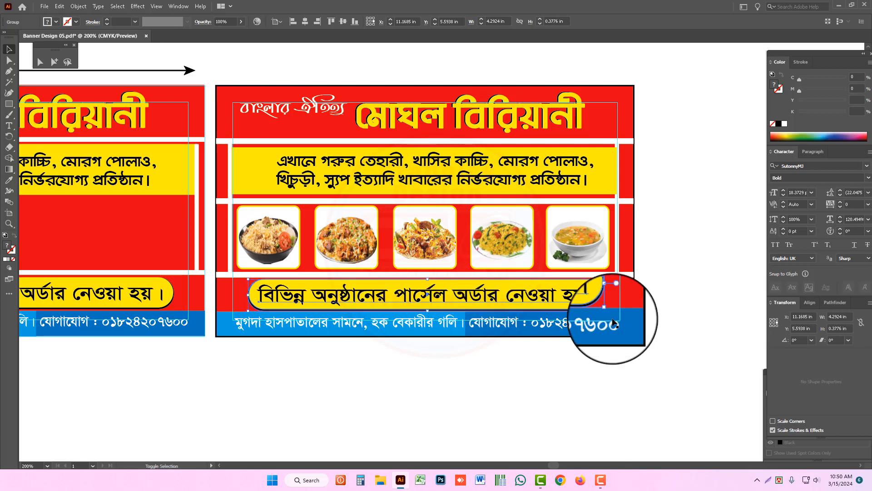
left_click(695, 318)
- Move the address and contact text slightly down and reduce the blue bars' height to about 0.28 in from their upper edge
left_click(485, 313, "ctrl")
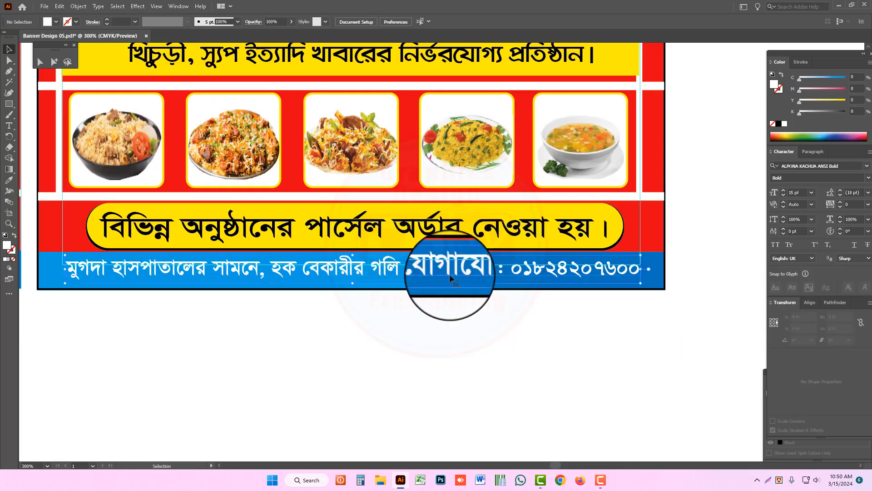
left_click_drag(370, 269, 370, 271)
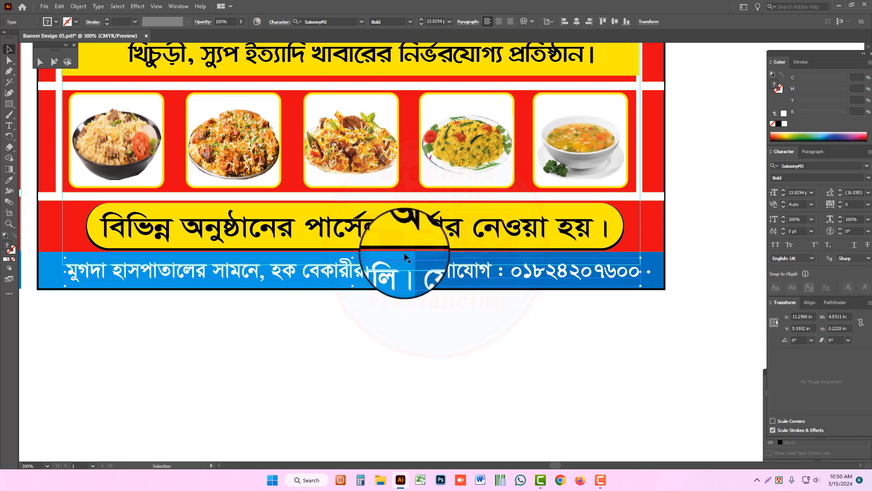
left_click(406, 256)
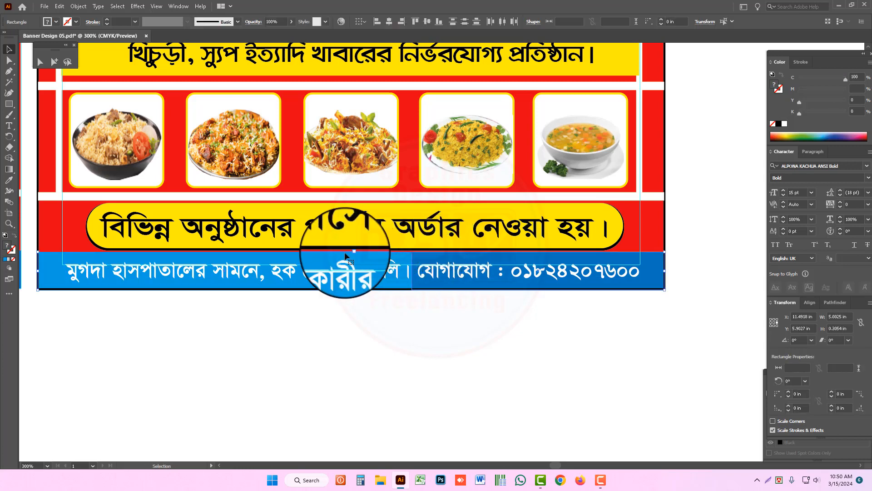
left_click(409, 325)
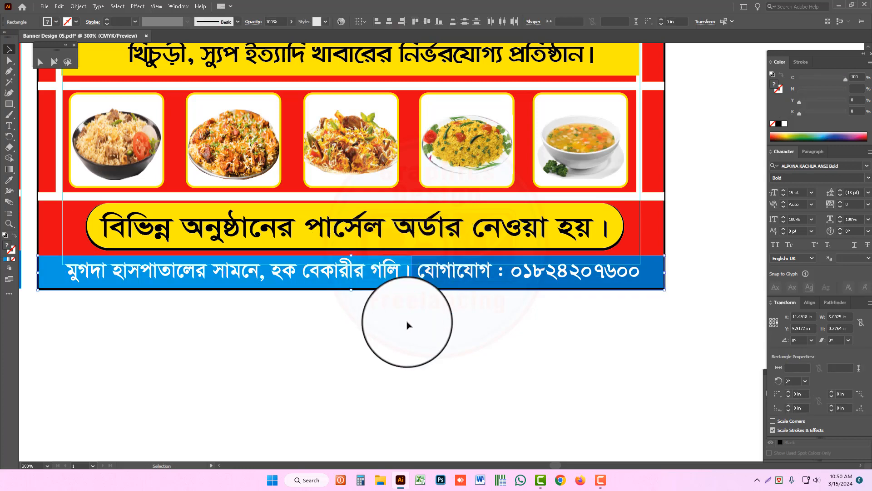
- Nudge the address and contact text slightly up and raise the blue bars' upper edge to a height of about 0.29 in
key("ctrl+minus")
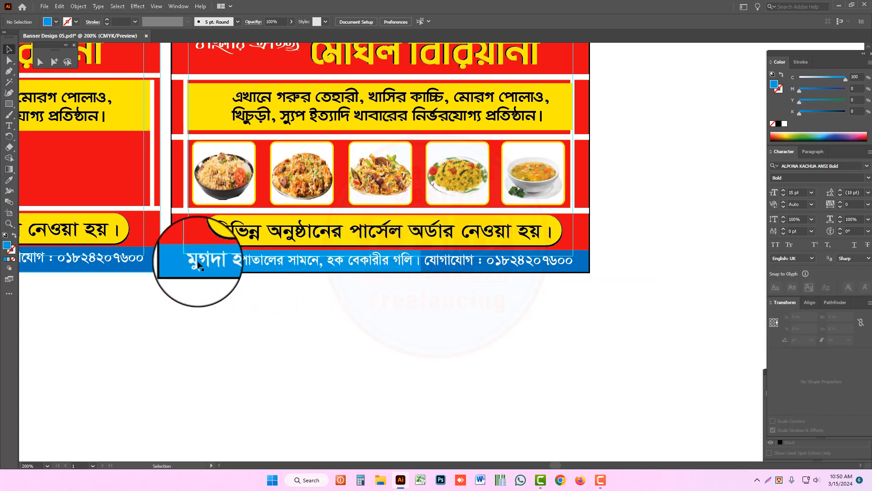
left_click(290, 259)
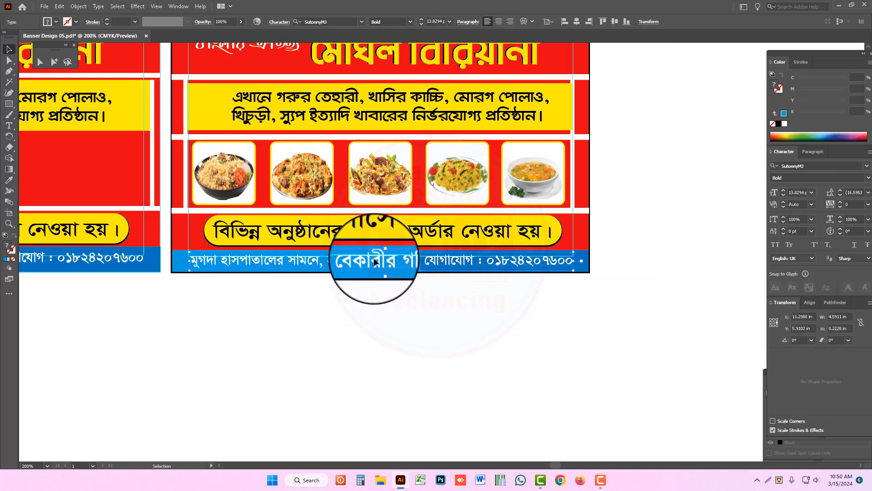
left_click(417, 299)
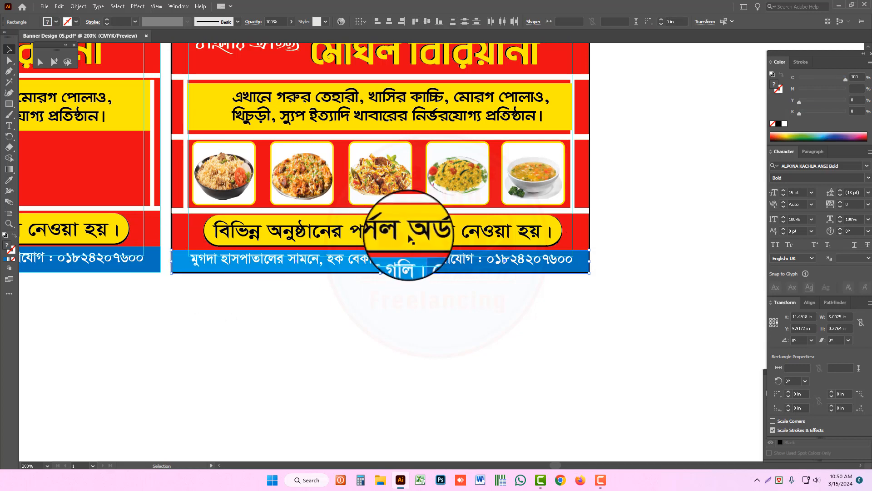
left_click_drag(369, 249, 468, 294)
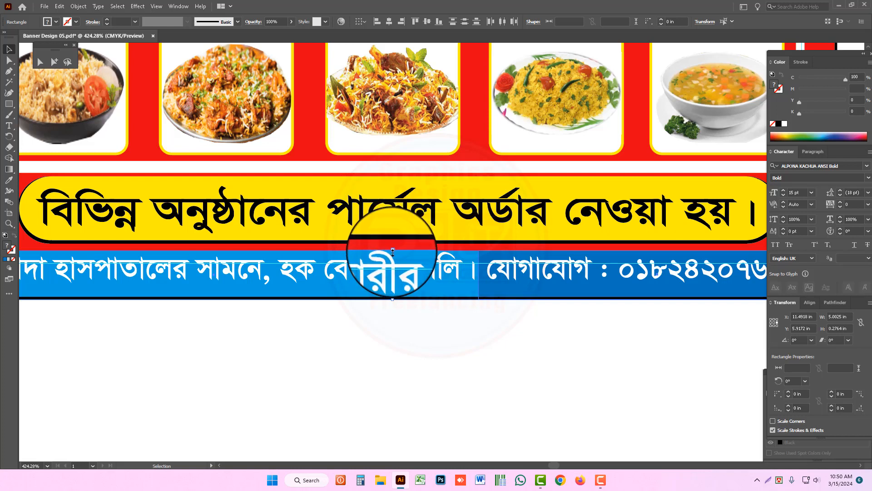
left_click_drag(392, 249, 393, 250)
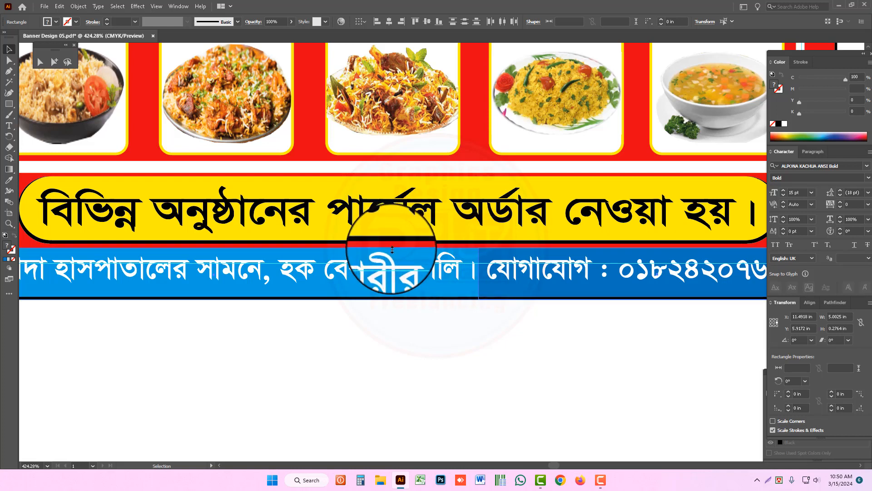
key("ctrl+minus")
key("ctrl+minus")
key("ctrl+minus")
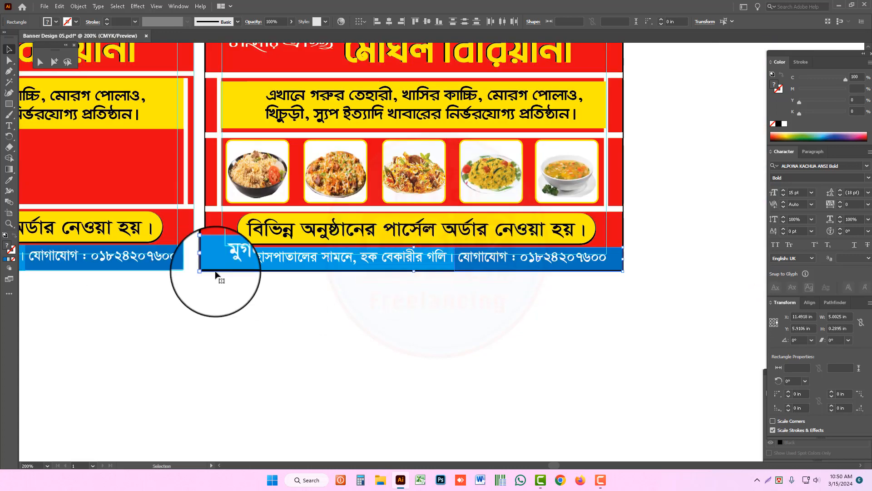
left_click(647, 88)
- Select the entire new banner and check its overall width and height
left_click(424, 249, "ctrl+alt")
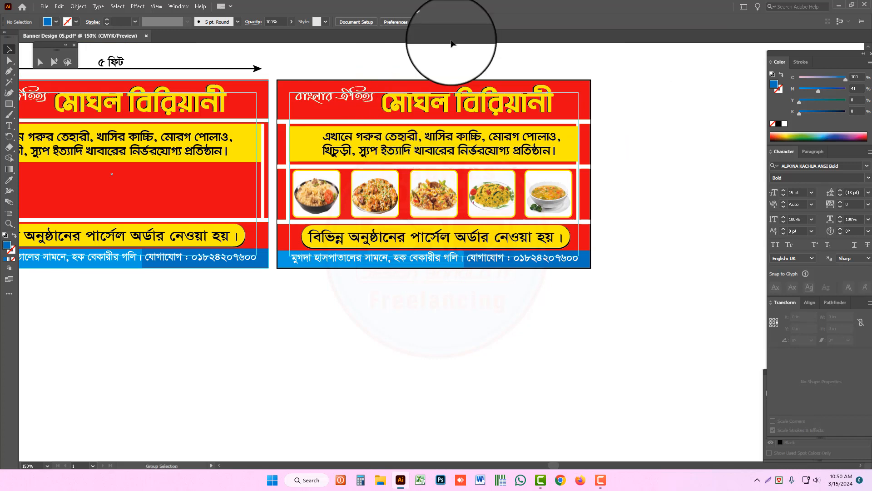
left_click(437, 141)
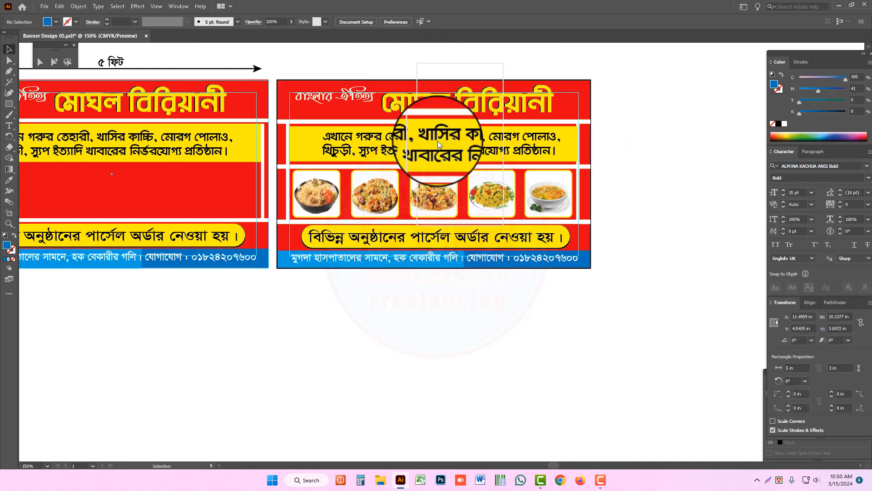
right_click(438, 141)
left_click(326, 72)
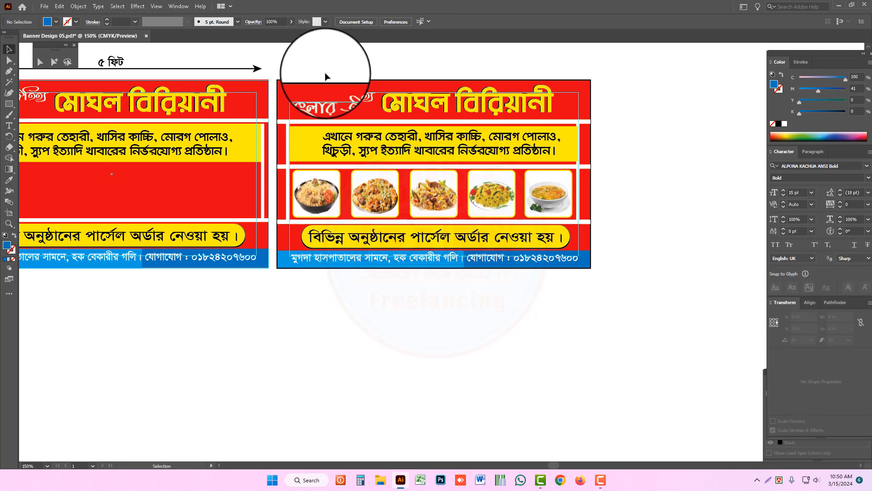
left_click_drag(272, 121, 305, 122)
left_click_drag(192, 136, 197, 135)
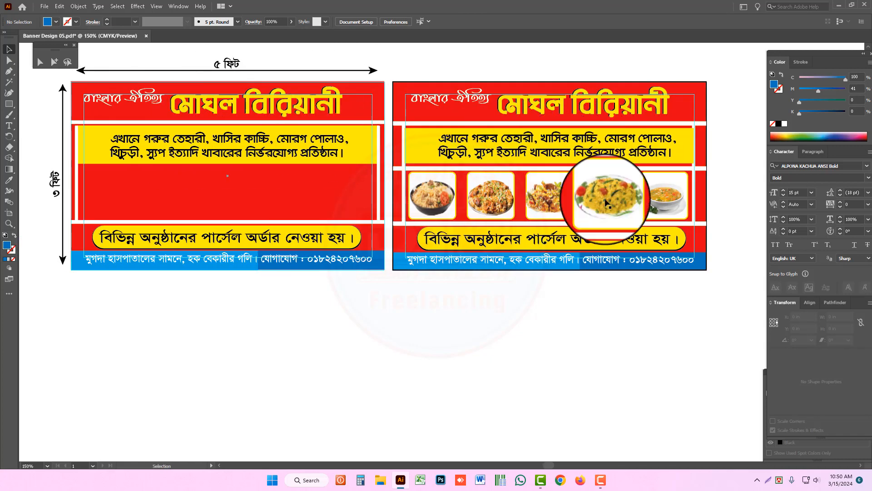
left_click_drag(415, 111, 398, 76)
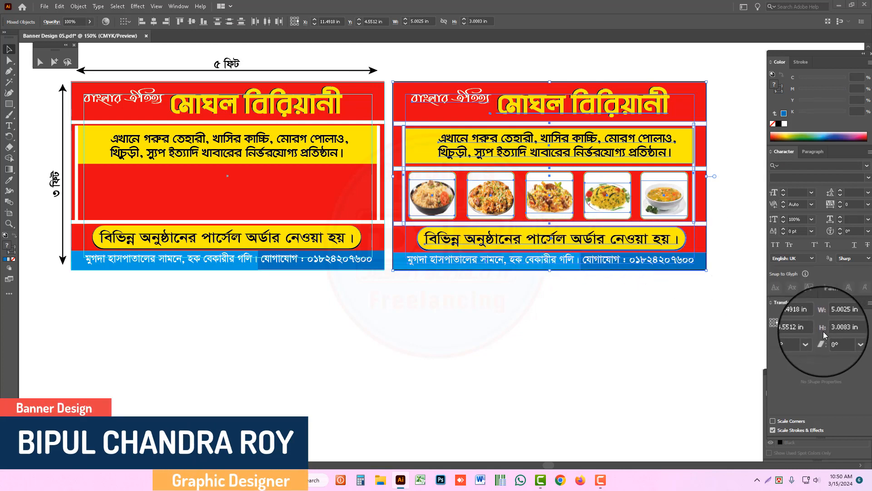
key("ctrl")
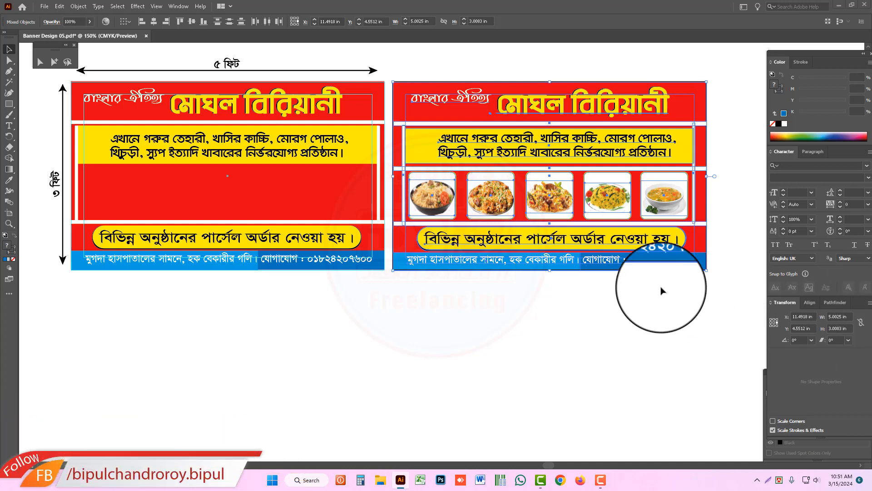
- Delete the old reference banner beside the dimension arrows, keeping the arrows and the new banner
key("Delete")
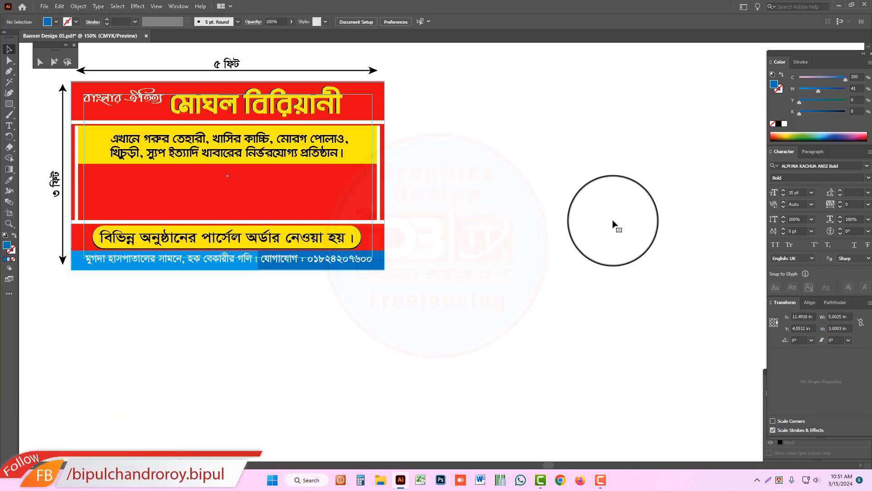
key("ctrl+z")
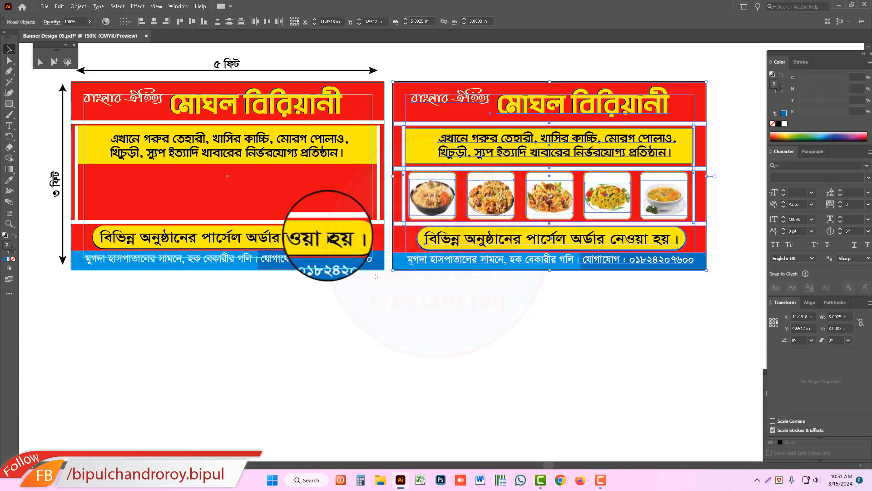
left_click(80, 87)
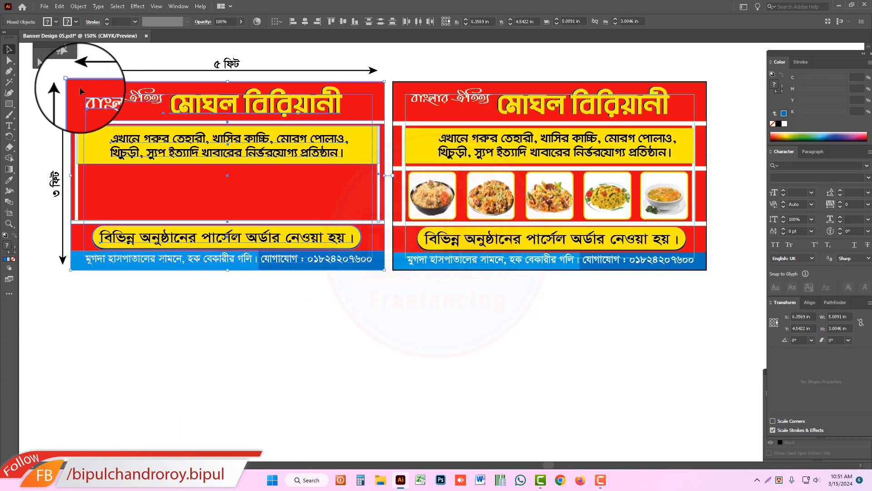
key("Delete")
left_click(443, 146)
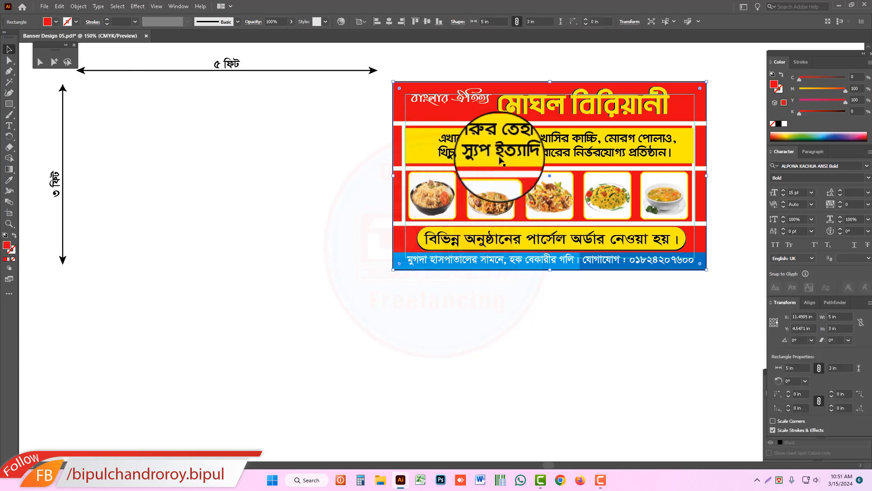
left_click_drag(265, 169, 259, 168)
key("ctrl+z")
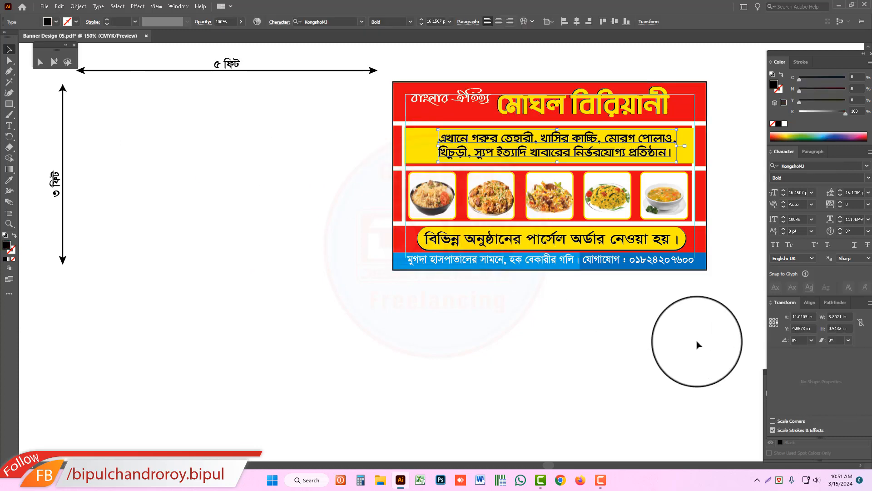
left_click(698, 344)
- Group all parts of the new banner and move the group beside the 5 ft and 3 ft dimension arrows
left_click_drag(717, 287, 395, 87)
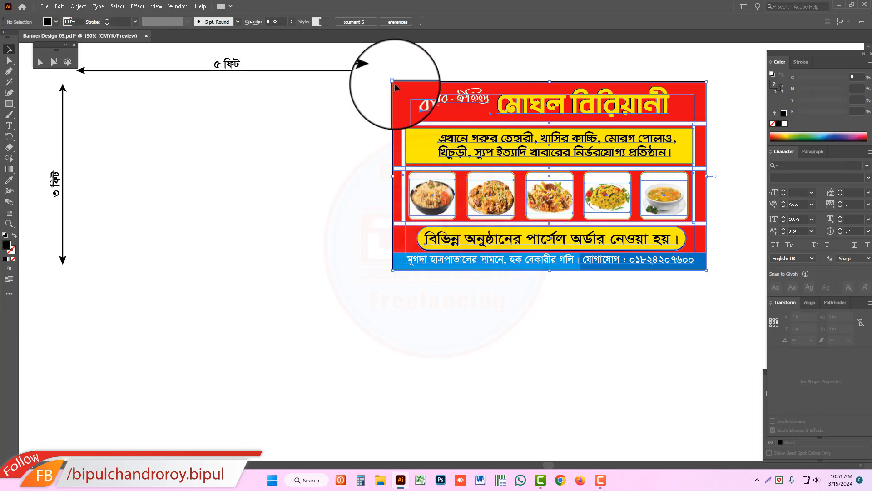
key("ctrl+g")
left_click_drag(451, 112, 169, 120)
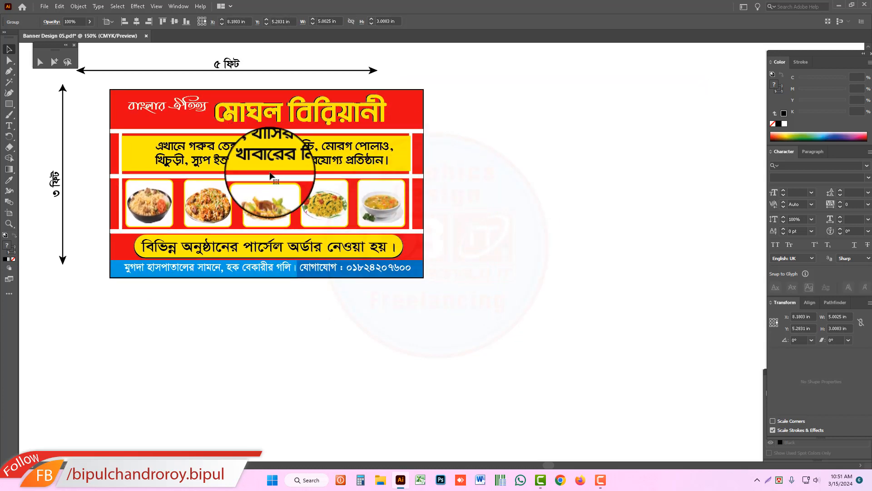
left_click(523, 217)
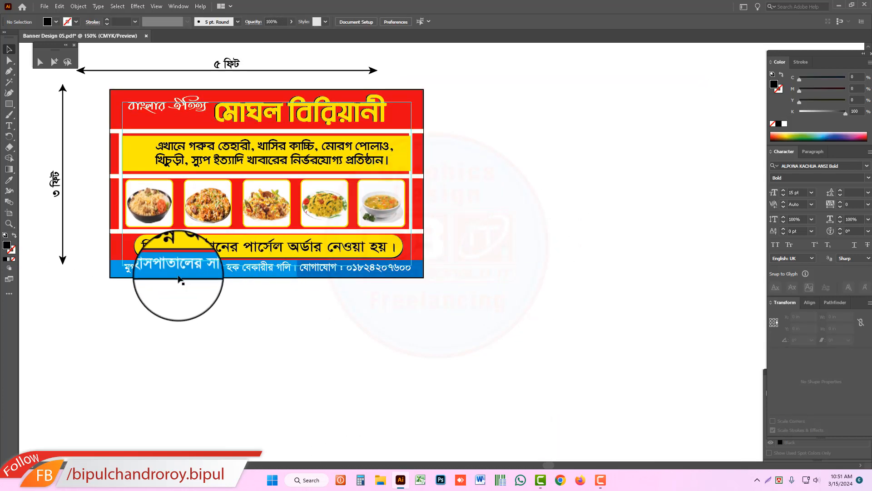
- Select the grouped banner and inspect its black border up close at the lower-right corner
left_click(113, 97)
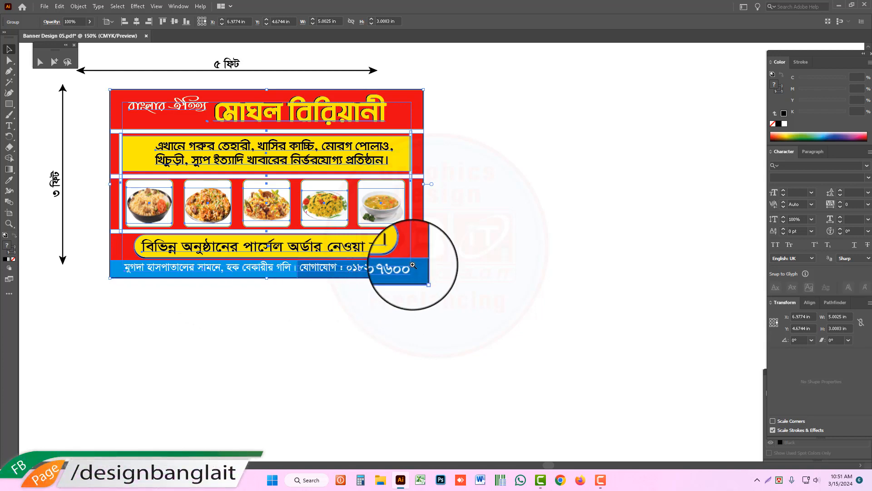
left_click_drag(411, 263, 440, 350)
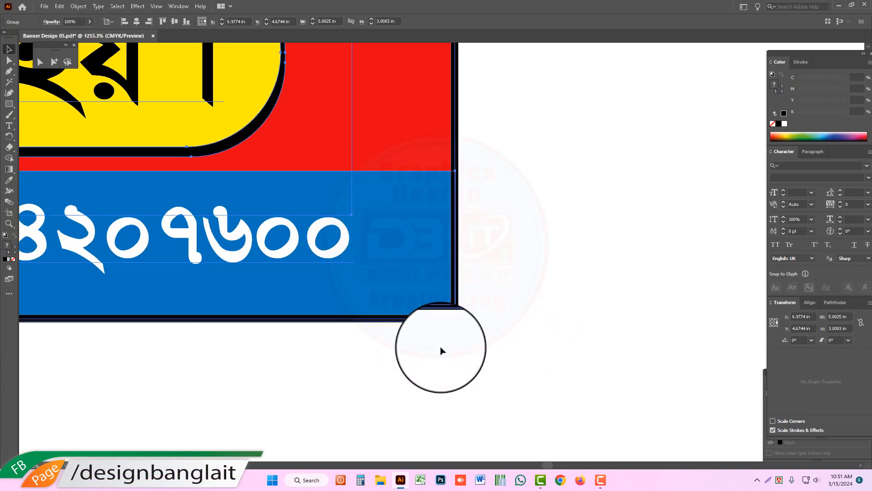
left_click(457, 333)
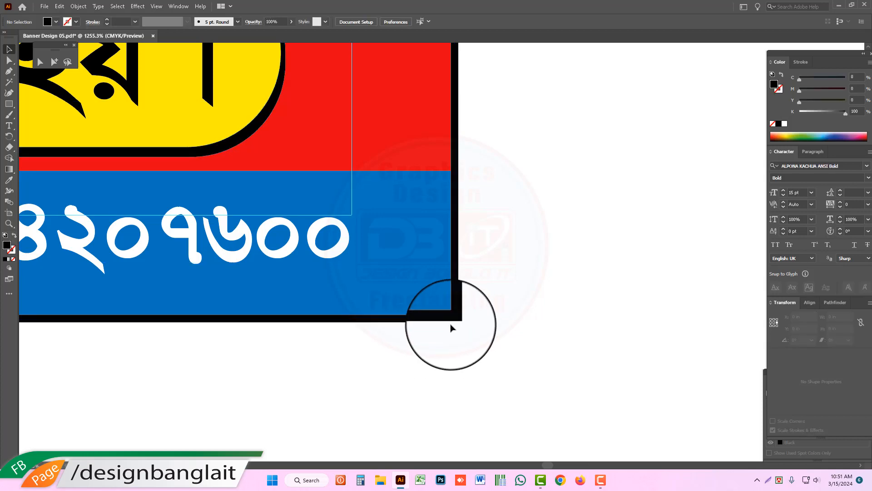
key("ctrl+0")
key("ctrl+minus")
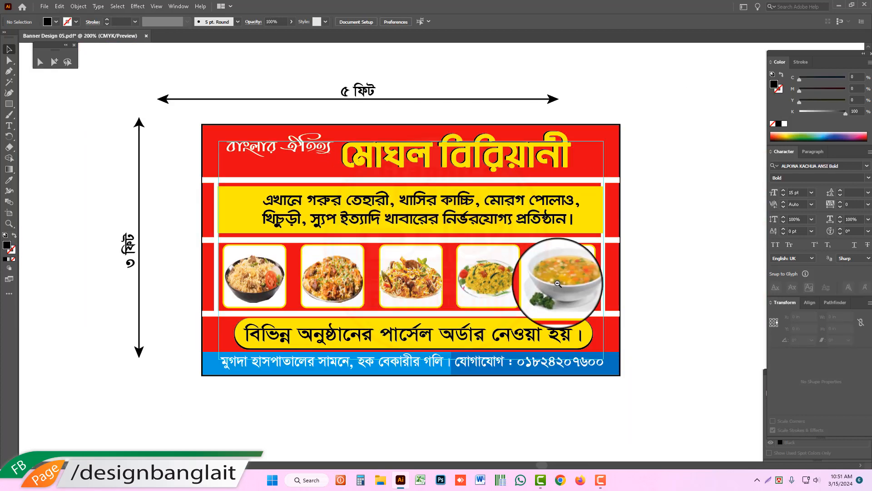
- Inspect the banner's construction in Outline view, including the text, frames and images, and return to the colour preview
left_click(445, 232)
key("ctrl+y")
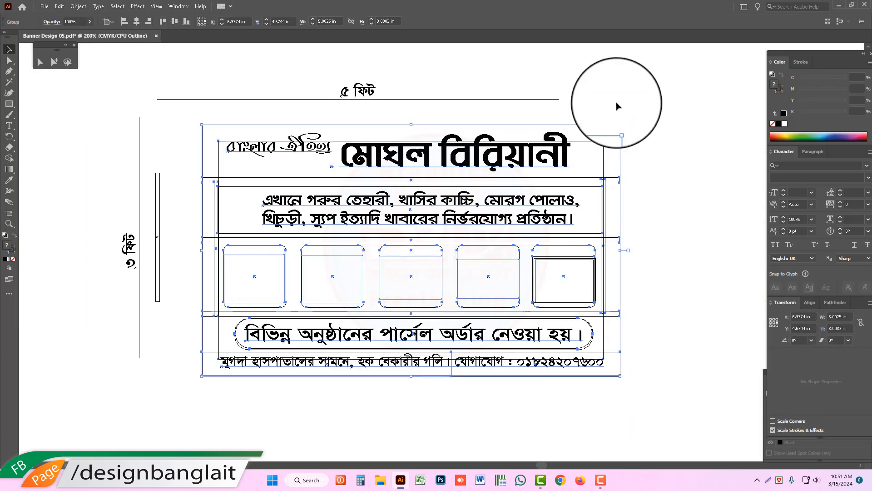
left_click(616, 103)
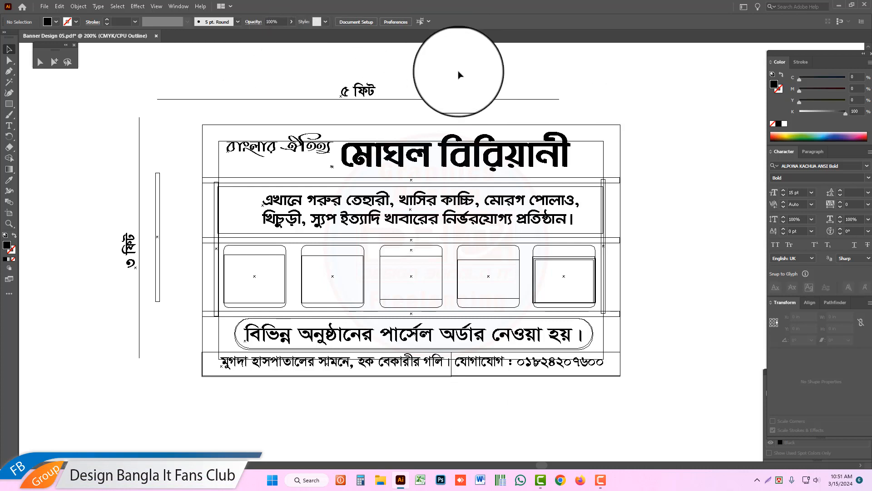
left_click(155, 7)
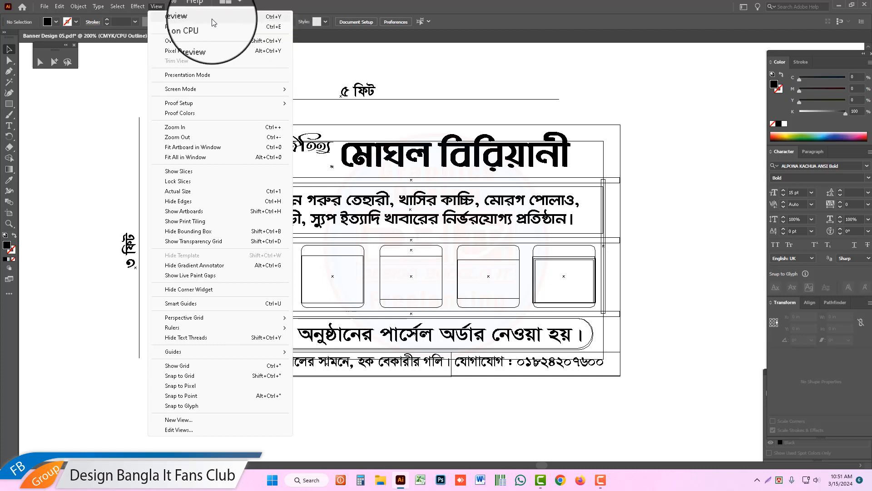
left_click(463, 70)
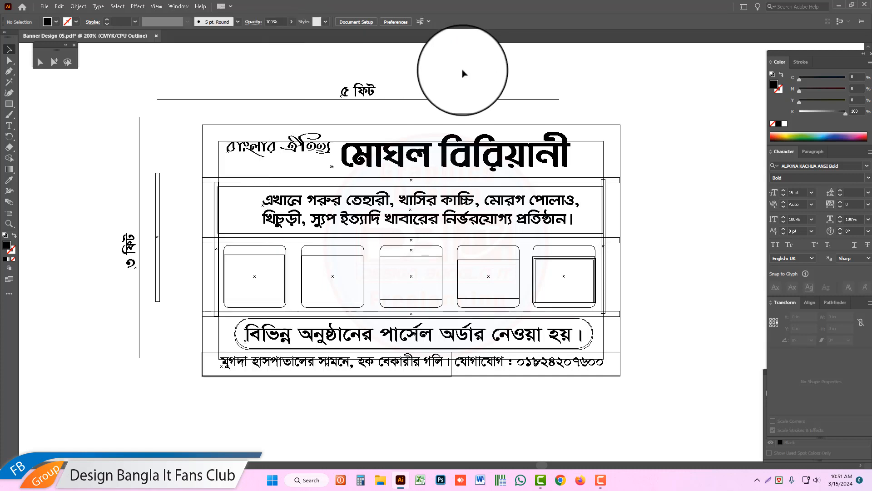
key("ctrl+y")
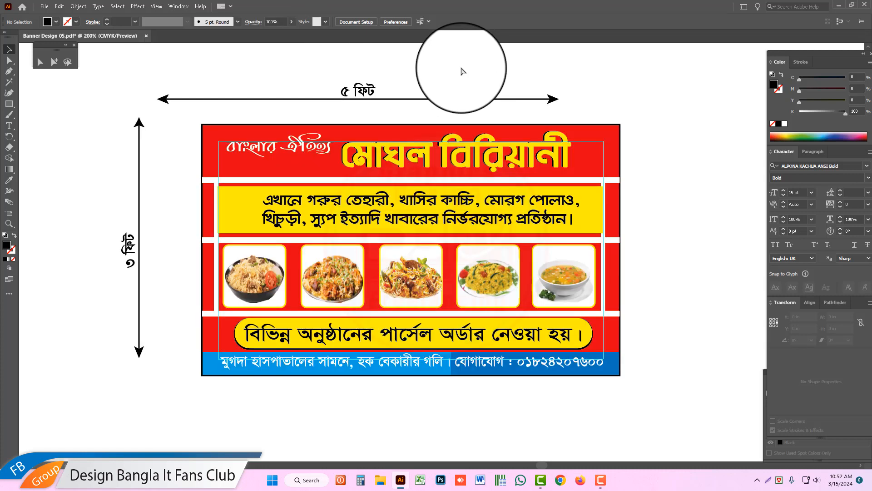
left_click_drag(447, 236, 405, 221)
left_click(405, 223)
left_click(404, 220, "ctrl+alt")
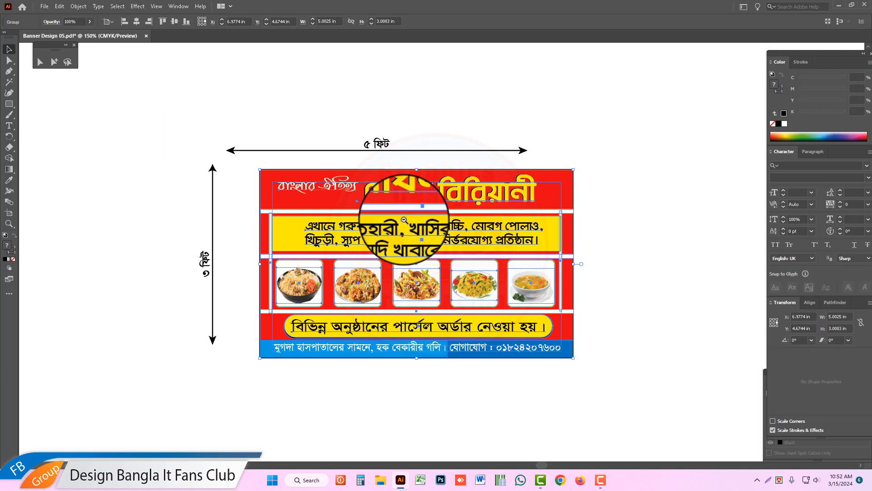
left_click(609, 290)
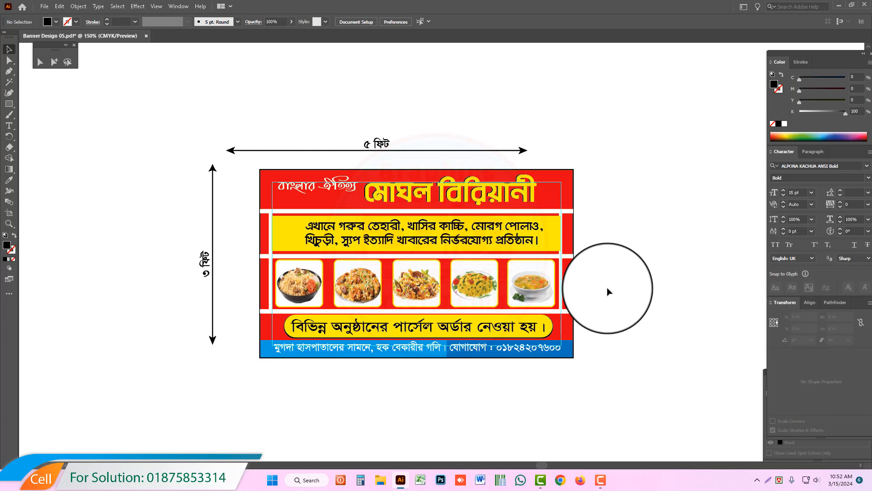
left_click_drag(503, 302, 495, 240)
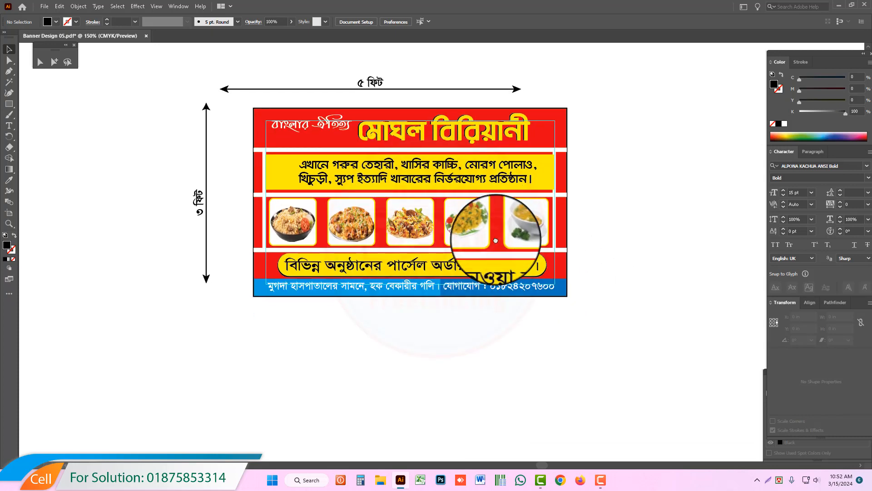
- Convert all text in the grouped banner to outlines and reselect the banner to check the converted lettering
left_click(377, 215)
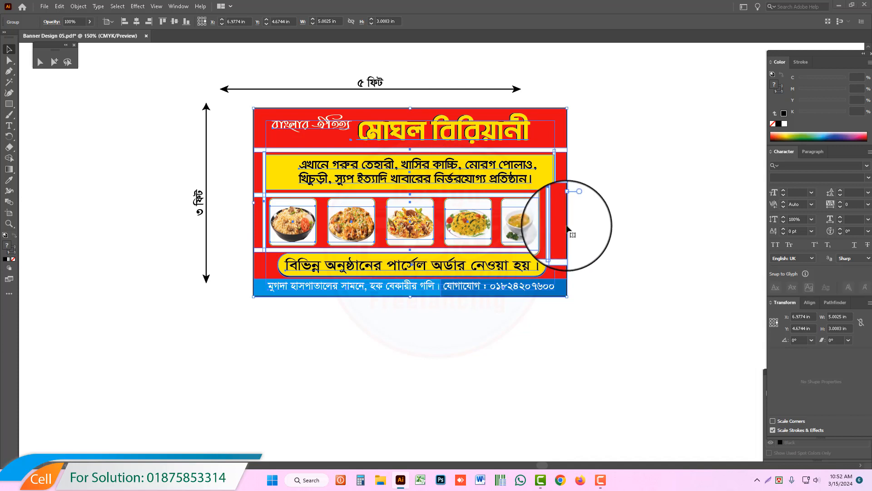
key("a")
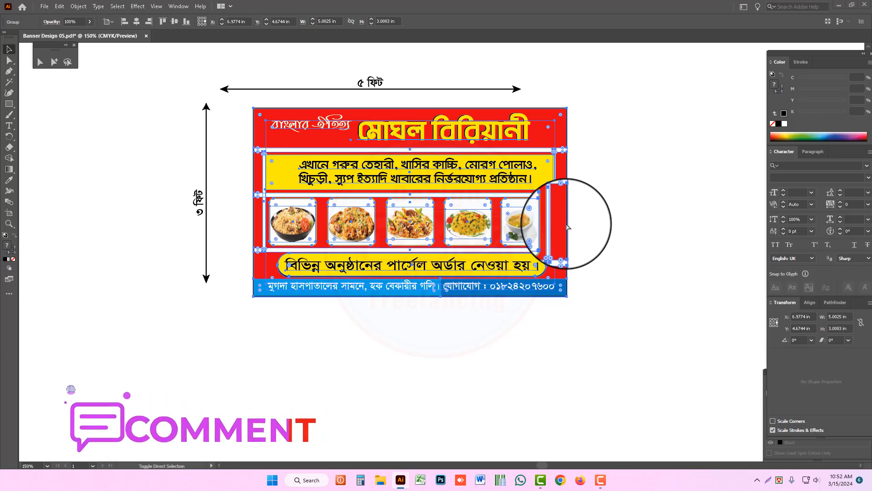
key("v")
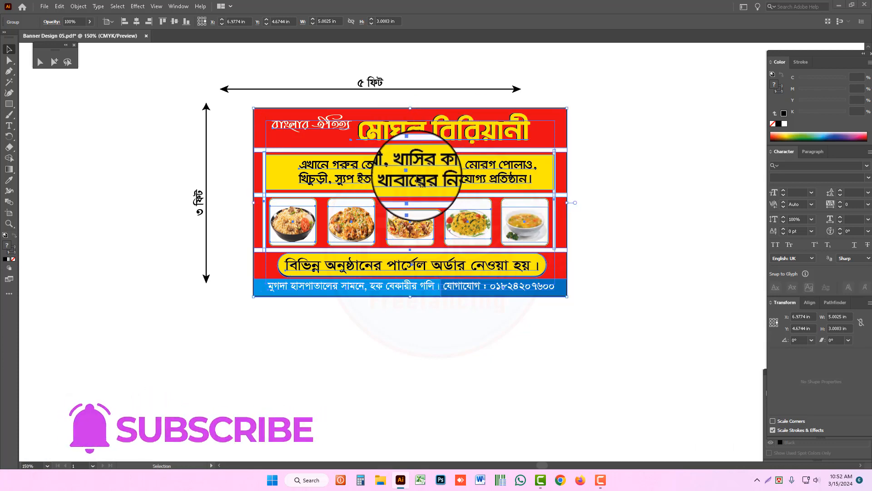
key("ctrl+c")
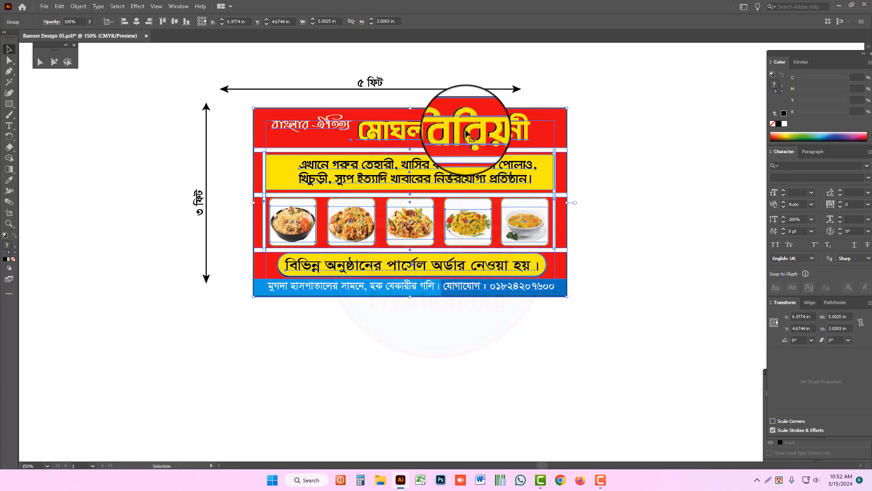
left_click(611, 185)
left_click(487, 137)
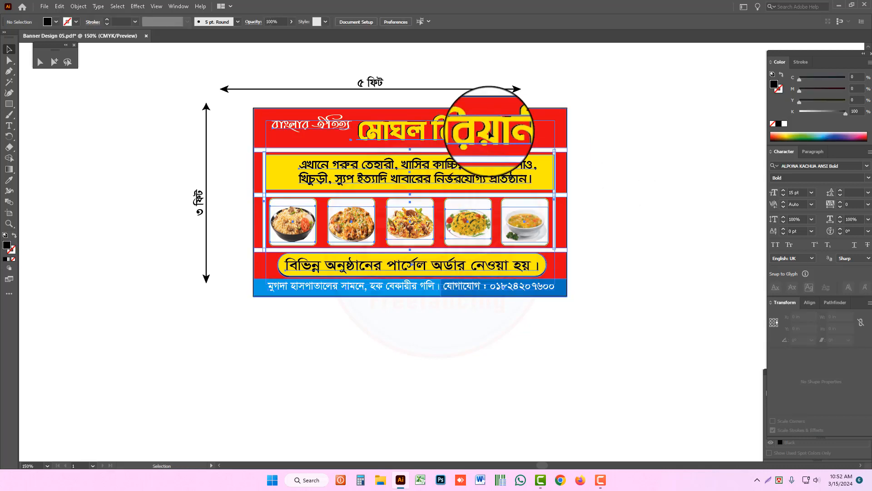
key("ctrl+shift+o")
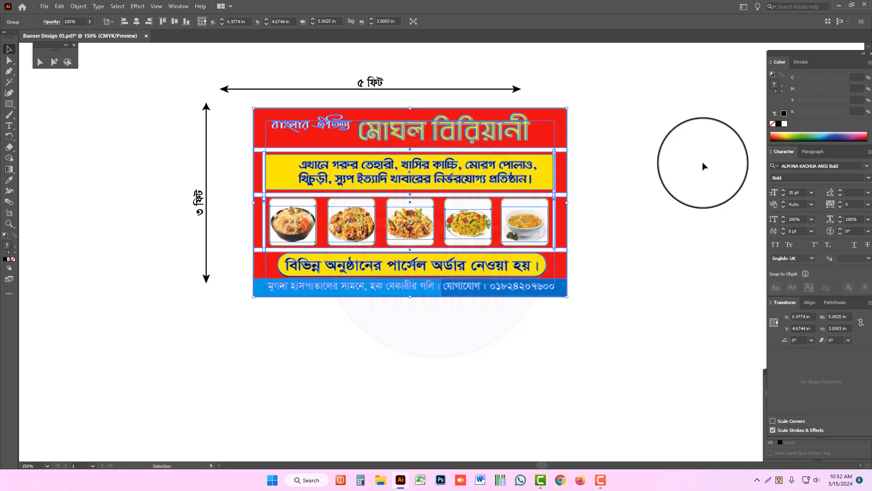
left_click(672, 191)
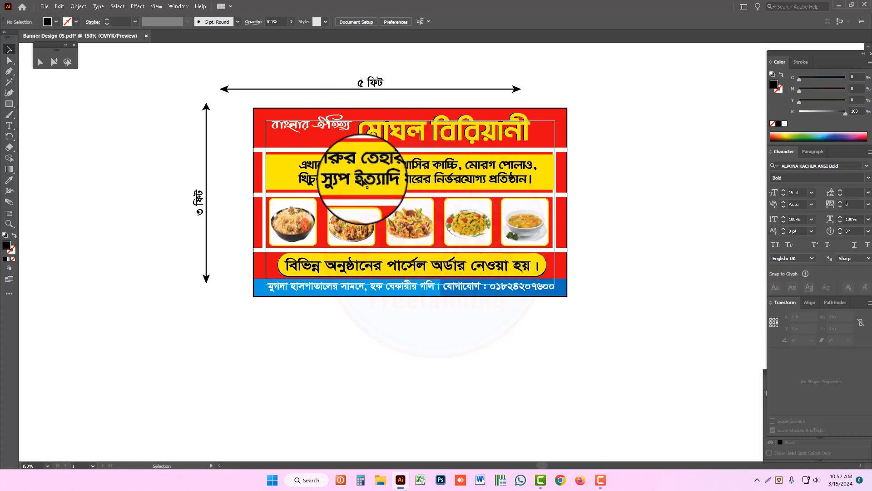
left_click(353, 177)
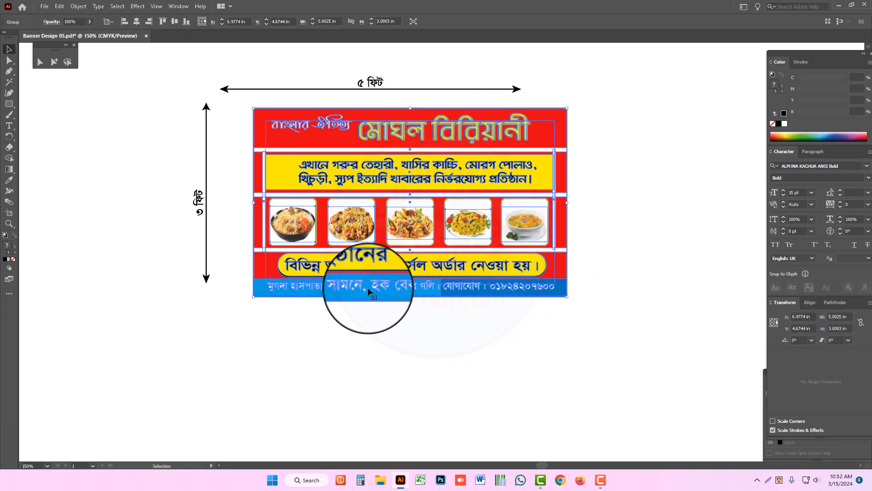
left_click(450, 321)
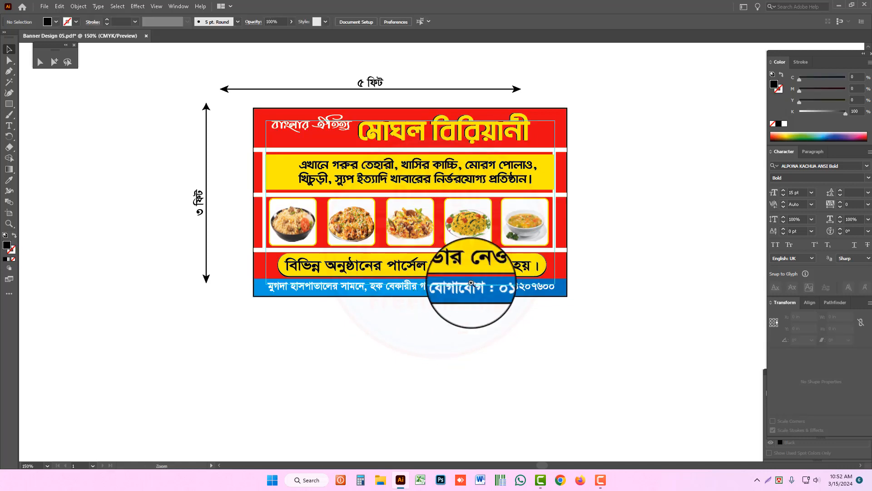
- Scale the entire banner group uniformly to 1200% with strokes and effects scaled along
left_click(480, 240, "ctrl+alt")
left_click_drag(451, 260, 425, 203)
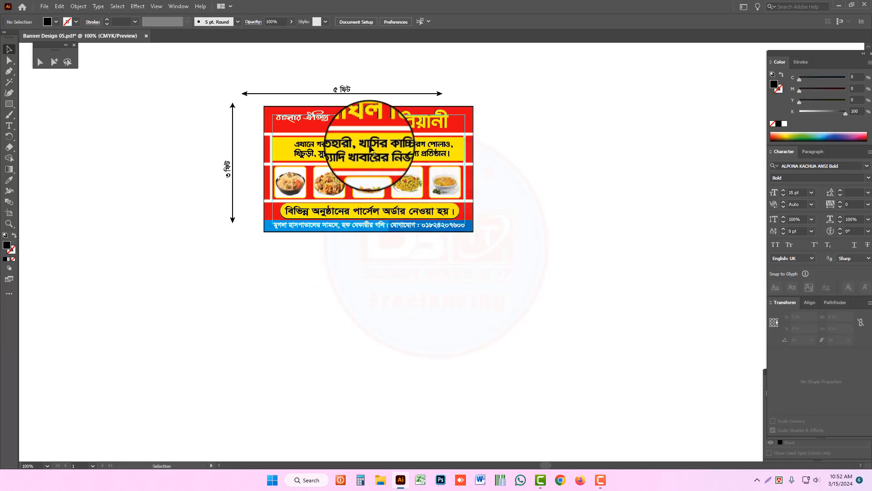
left_click(371, 146)
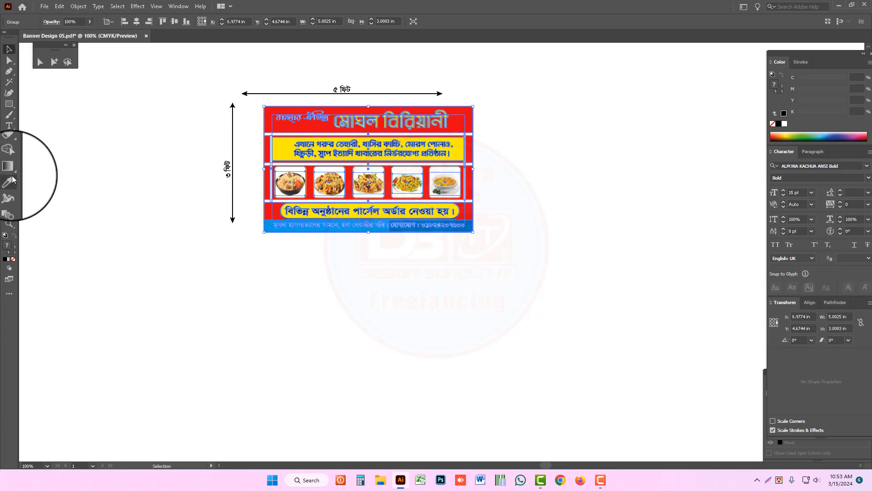
left_click(9, 138)
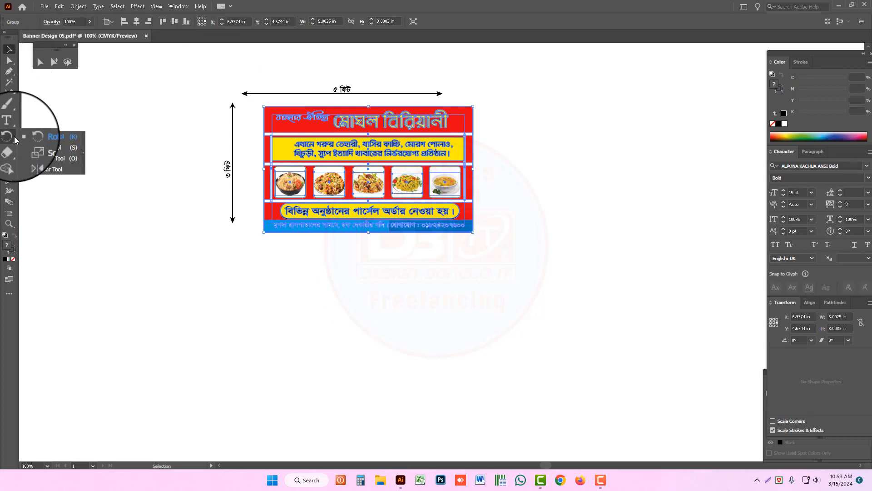
left_click(46, 149)
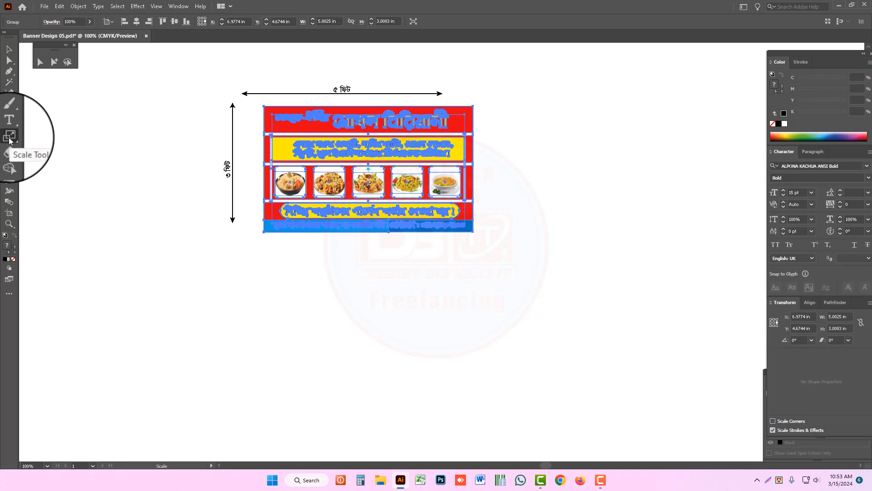
double_click(10, 138)
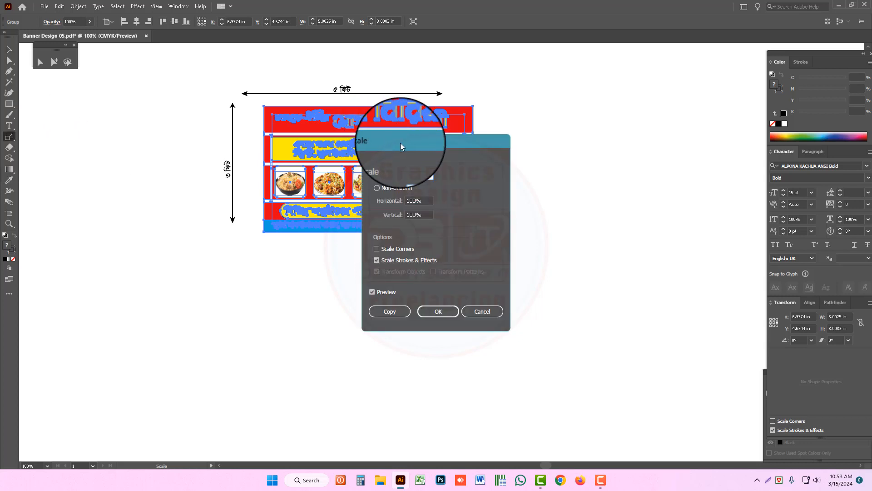
left_click_drag(400, 143, 580, 104)
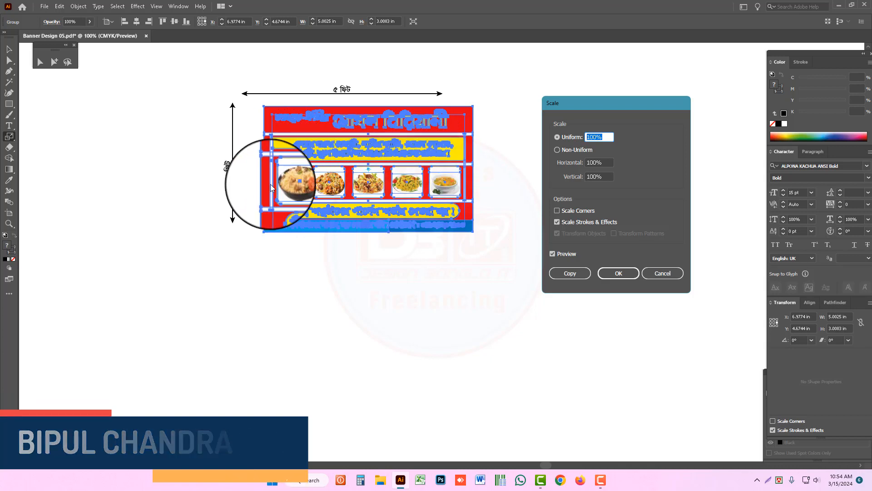
type("12")
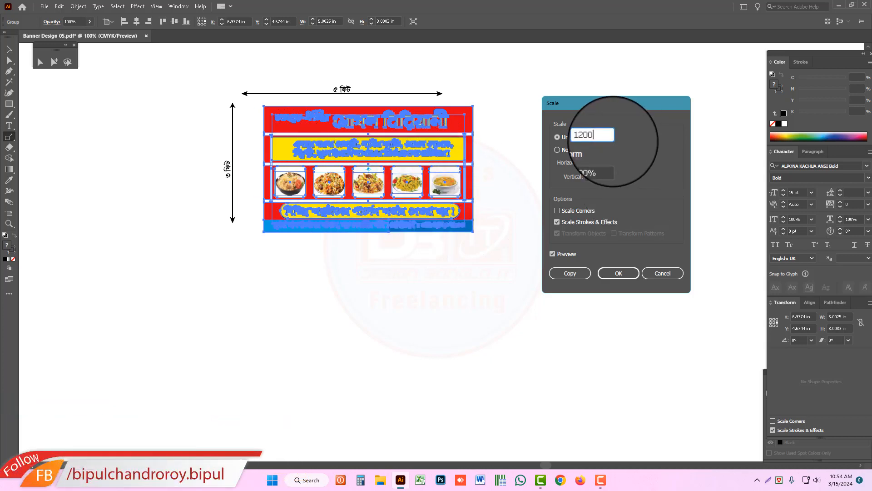
left_click(618, 273)
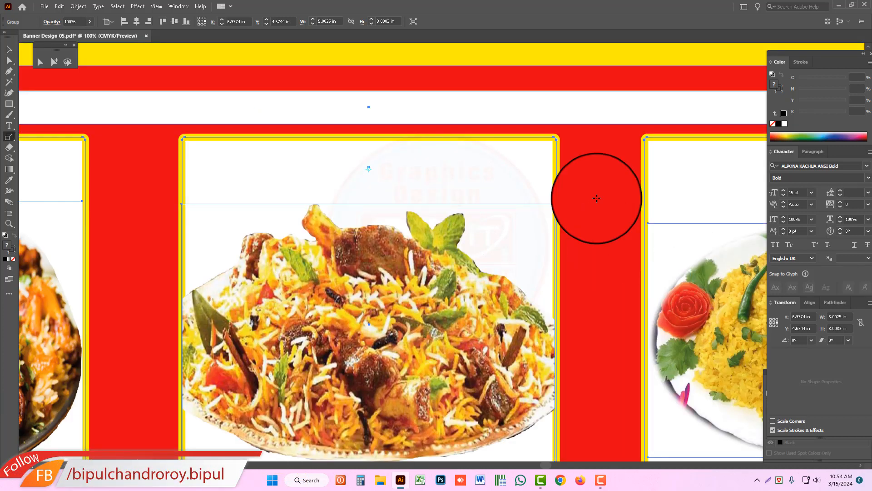
- Move the enlarged banner clear of the small dimension arrows and reference photo, placing it below them
key("ctrl+0")
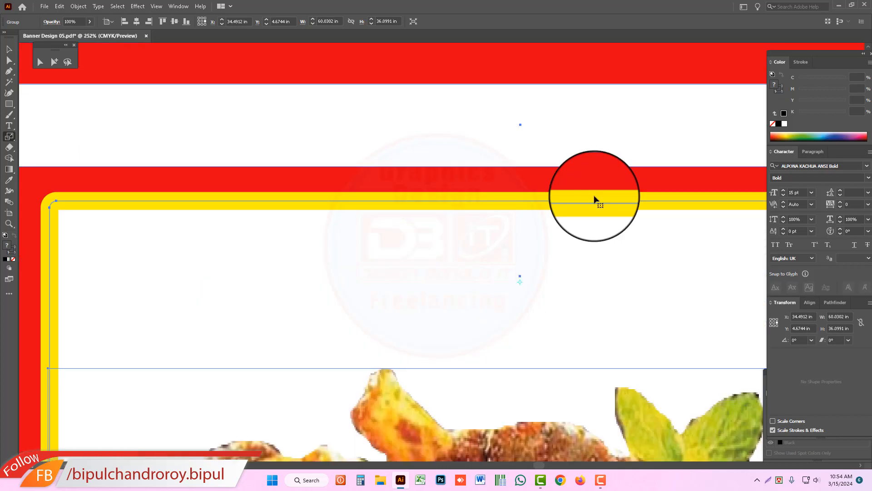
left_click(9, 49)
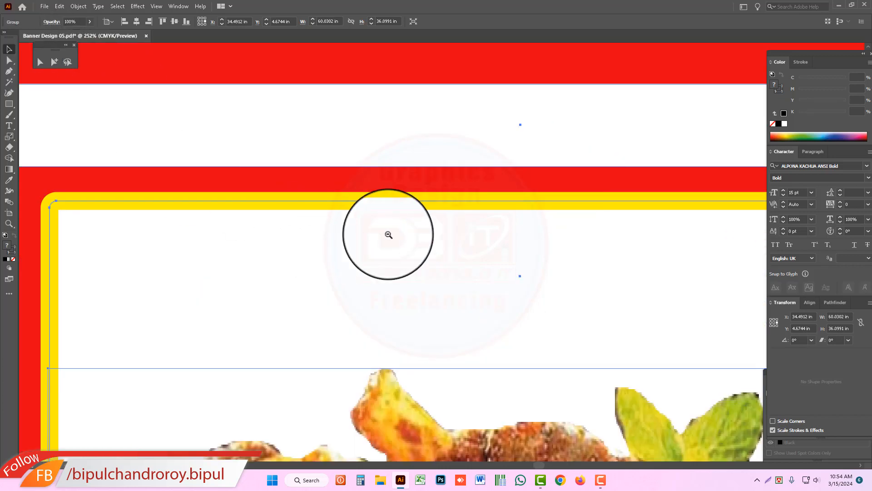
left_click(389, 235, "ctrl+alt")
left_click(438, 240, "ctrl+alt")
left_click(457, 242, "ctrl+alt")
left_click(458, 243, "ctrl+alt")
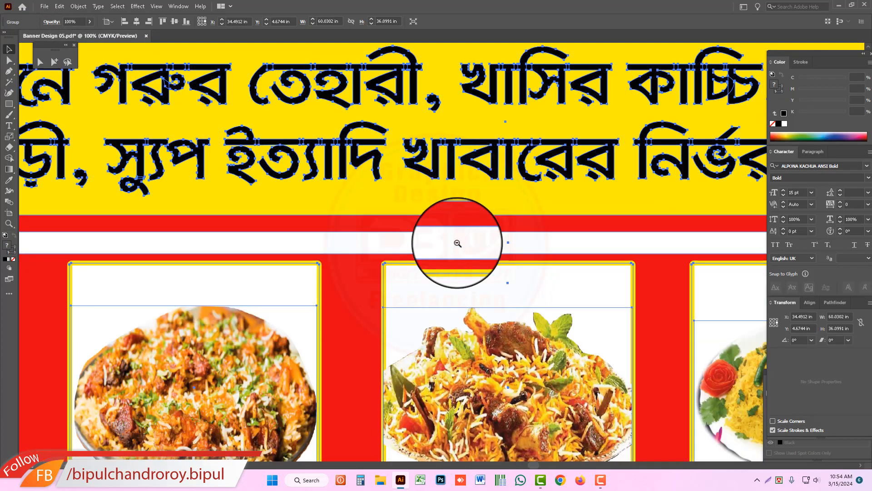
left_click(458, 243, "ctrl+alt")
left_click(457, 243, "ctrl+alt")
left_click(458, 243, "ctrl+alt")
left_click(457, 243, "ctrl+alt")
left_click(458, 243, "ctrl+alt")
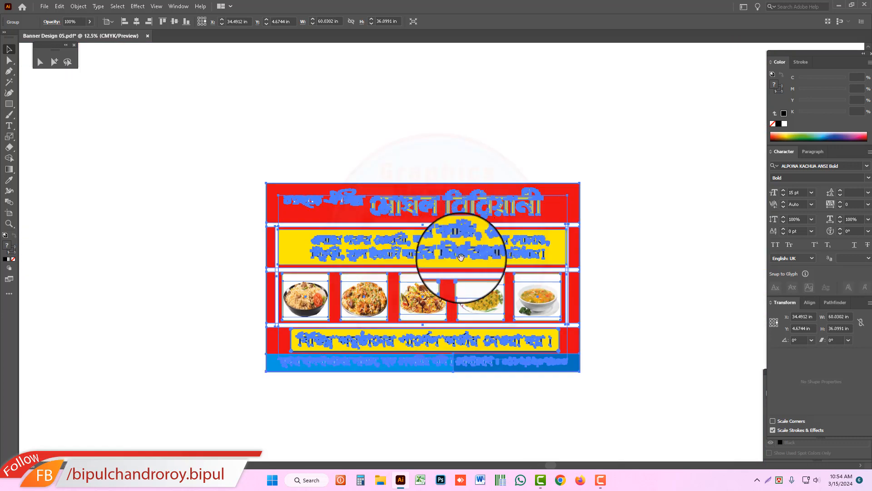
left_click_drag(438, 207, 399, 132)
left_click_drag(440, 84, 441, 82)
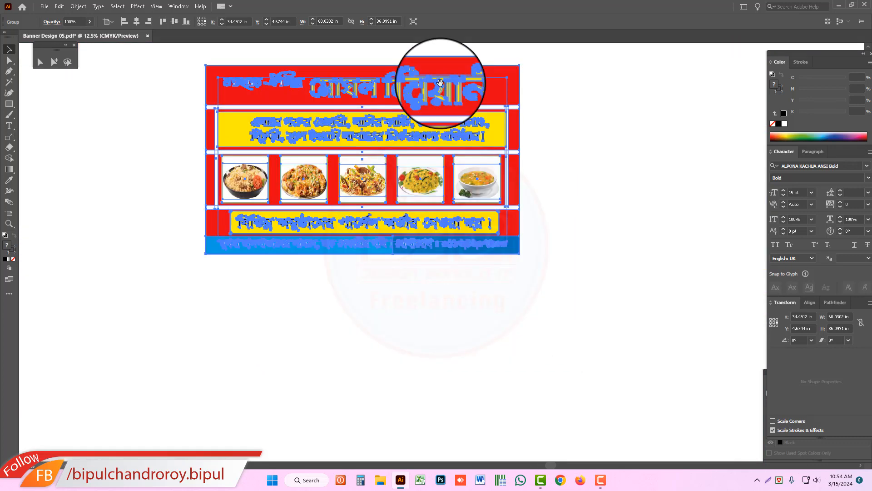
left_click_drag(357, 140, 422, 262)
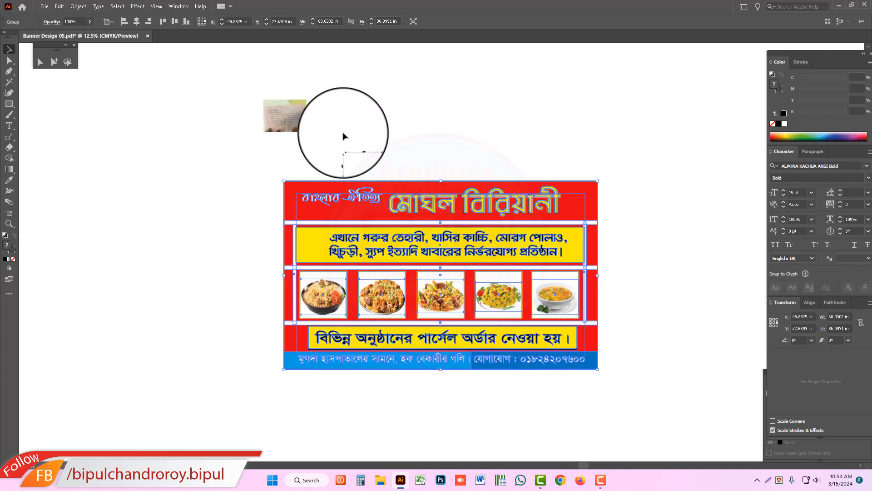
- Examine the enlarged banner as a group and up close, including the white vertical strip beside the soup photo
left_click(370, 155)
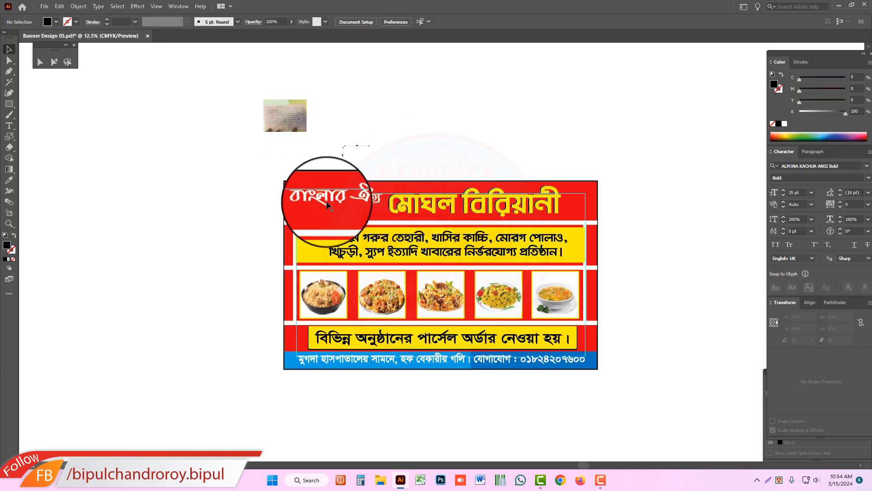
left_click(466, 258)
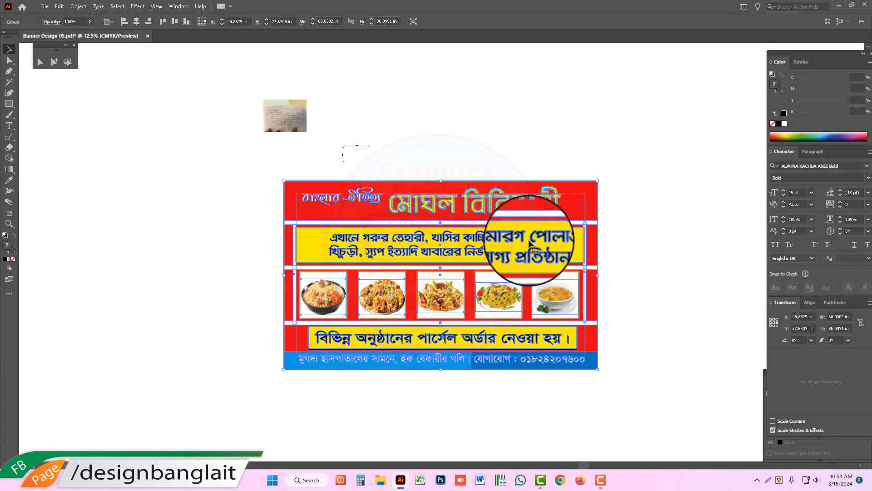
left_click(633, 236)
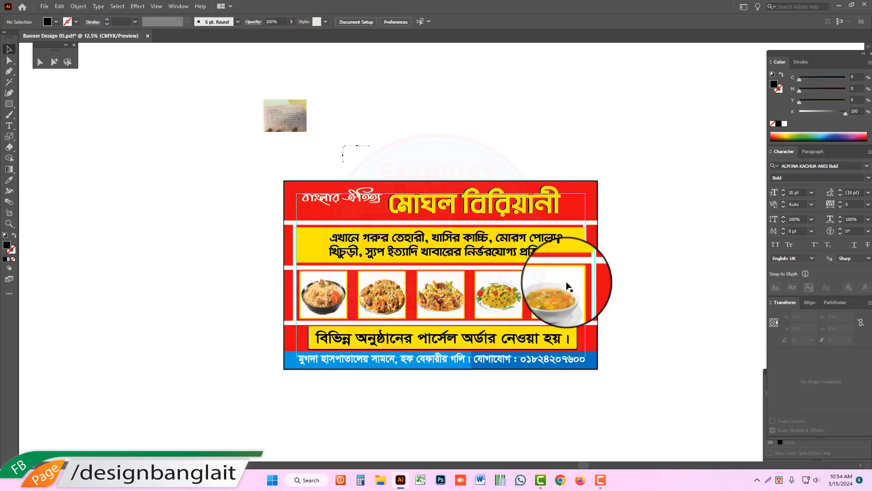
left_click(464, 280, "ctrl")
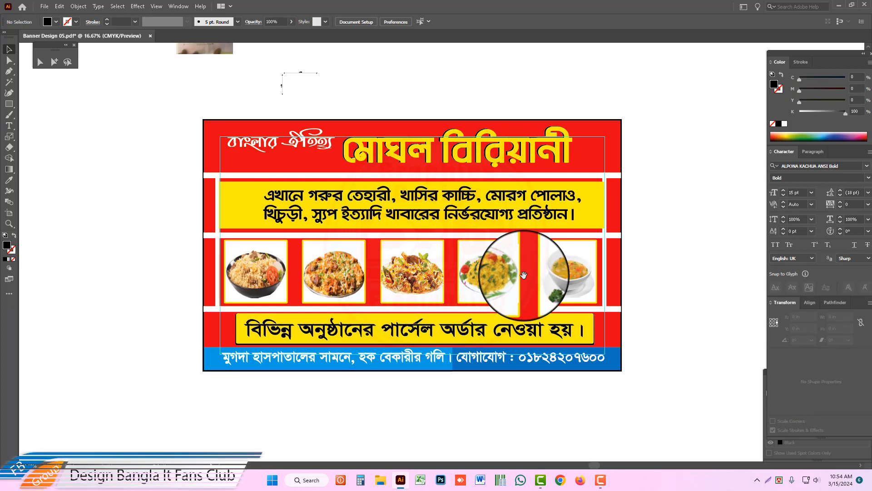
left_click(54, 61)
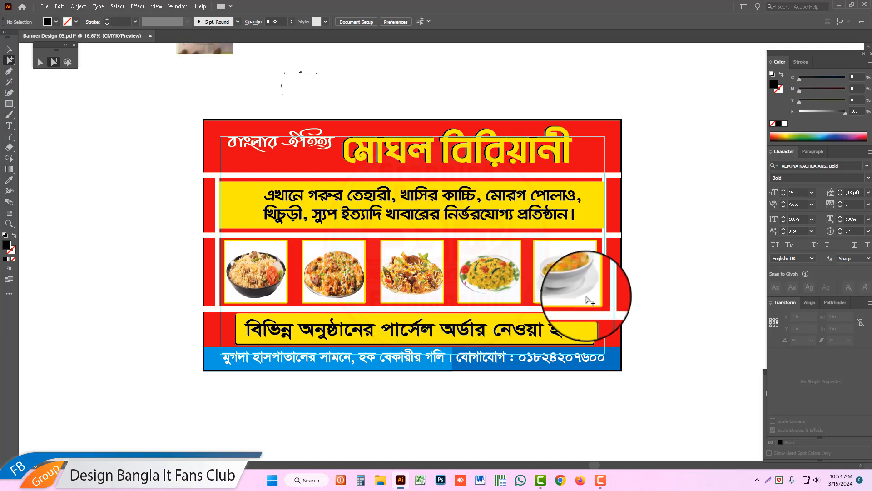
left_click(607, 301)
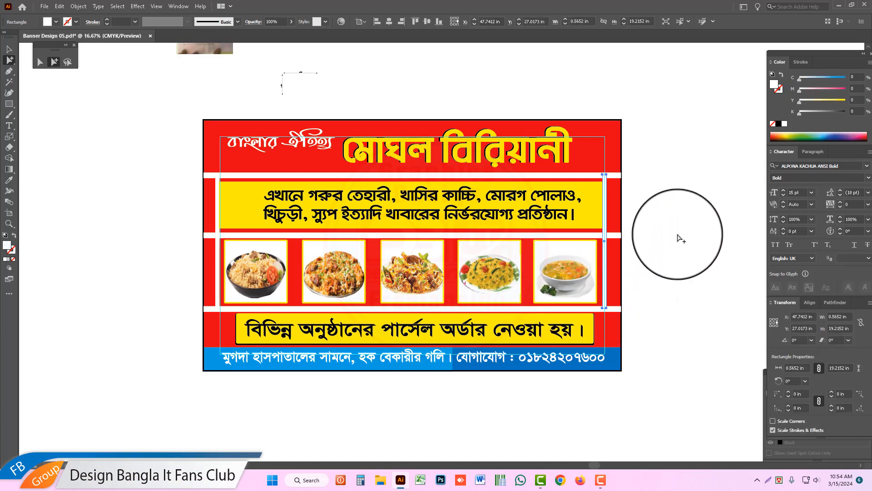
left_click(674, 236)
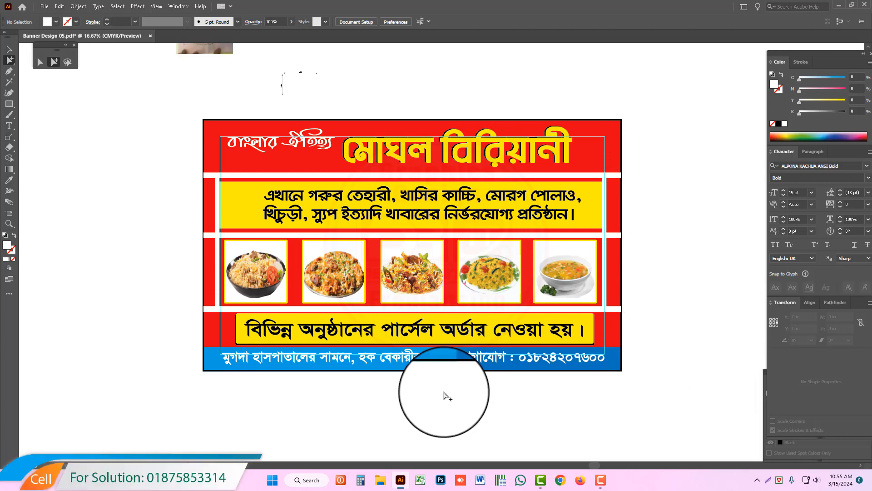
scroll(500, 259, "down", 3)
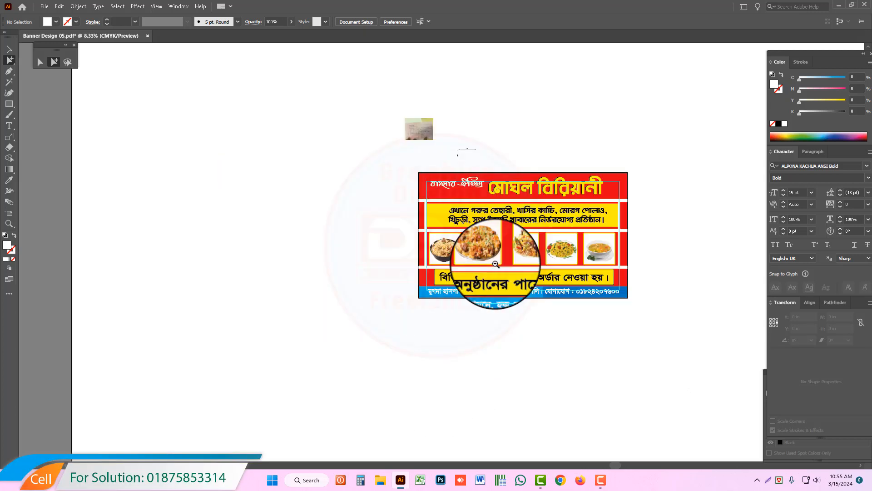
scroll(362, 129, "up", 1)
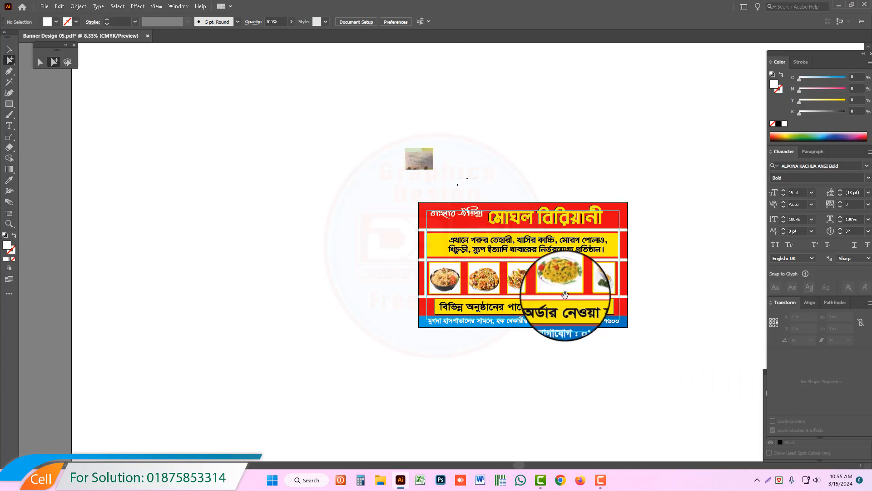
left_click(580, 265, "ctrl")
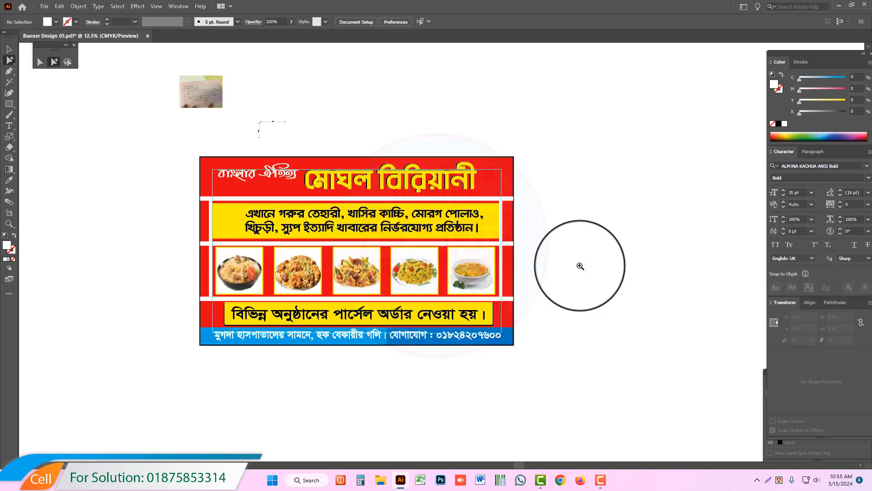
left_click(412, 252, "ctrl")
left_click_drag(450, 255, 510, 234)
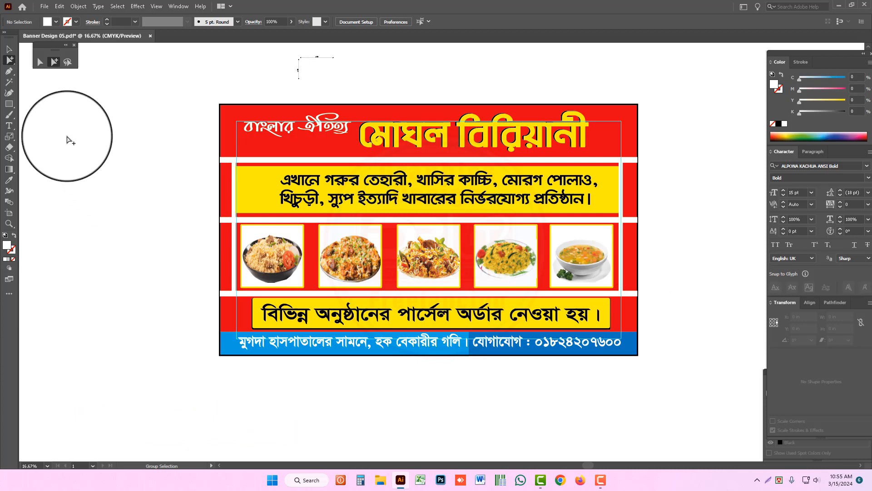
- Review the Scale options for uniform enlargement with strokes and effects, without applying them
double_click(9, 138)
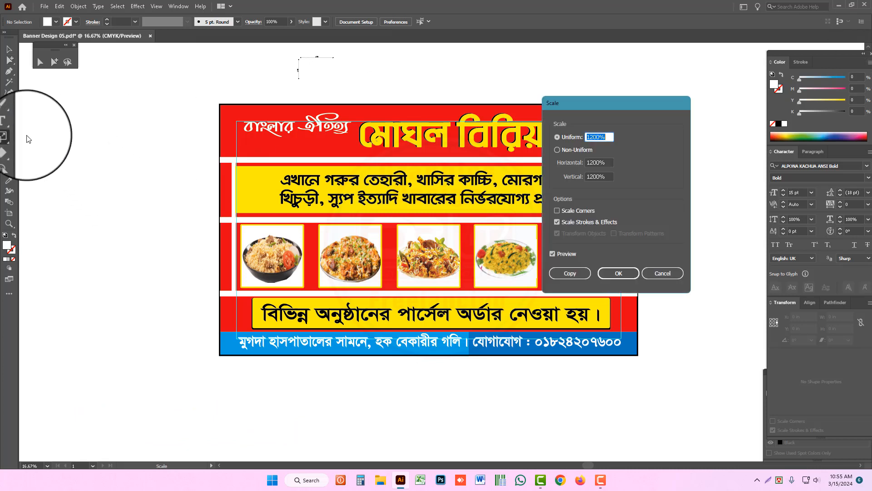
left_click(666, 273)
left_click(9, 49)
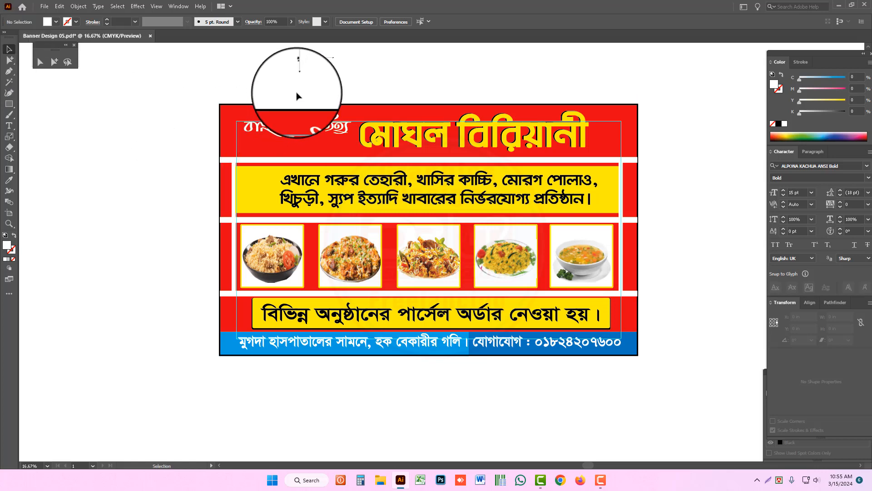
- Select the whole banner and check that it is still grouped
left_click(493, 136)
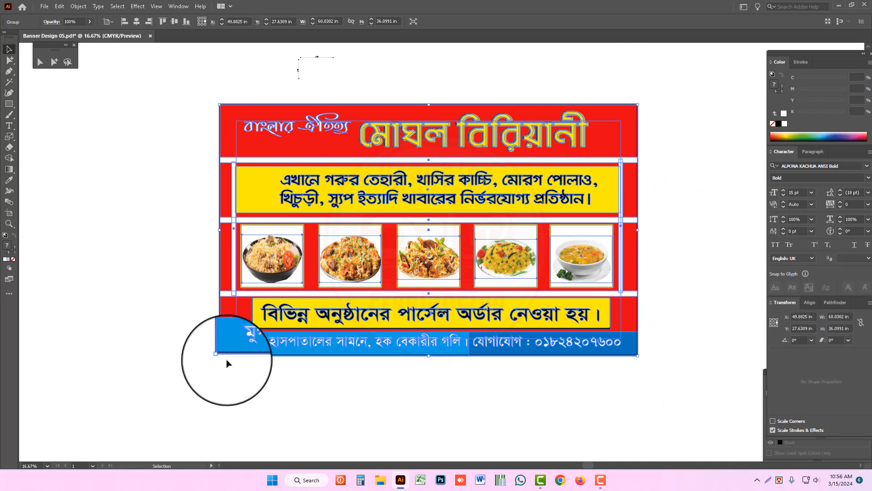
left_click(203, 195)
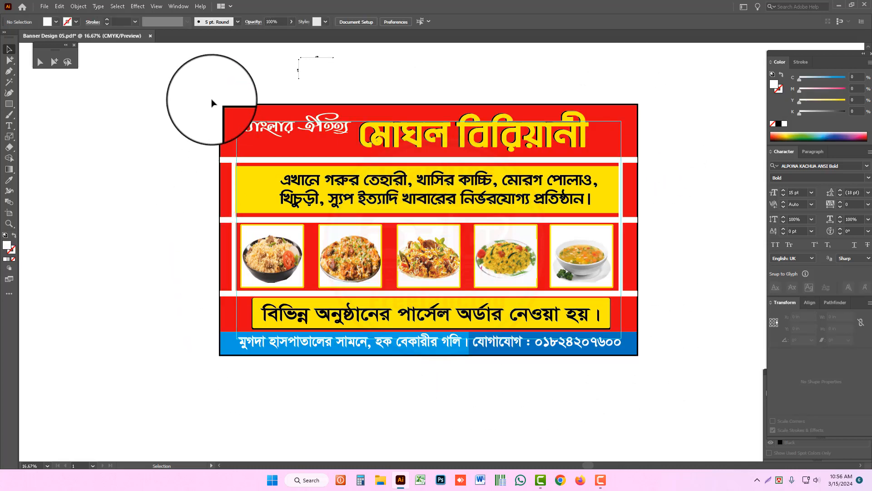
left_click_drag(211, 100, 659, 358)
right_click(659, 356)
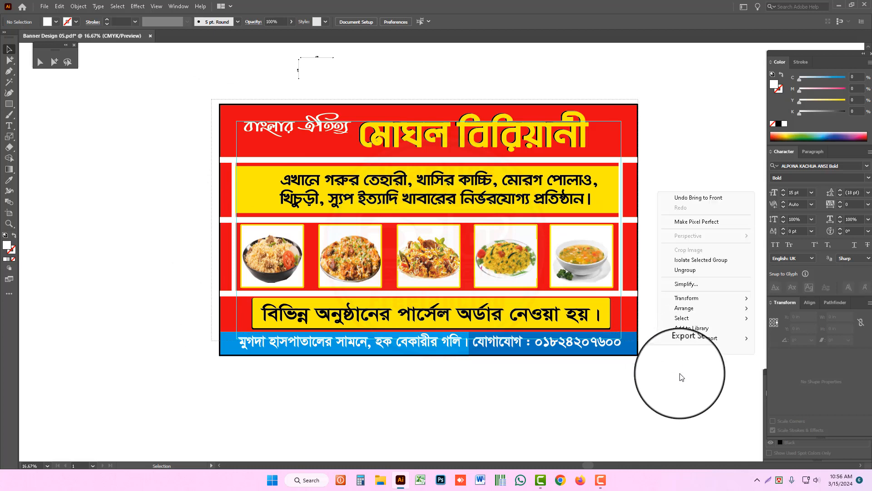
left_click(545, 310)
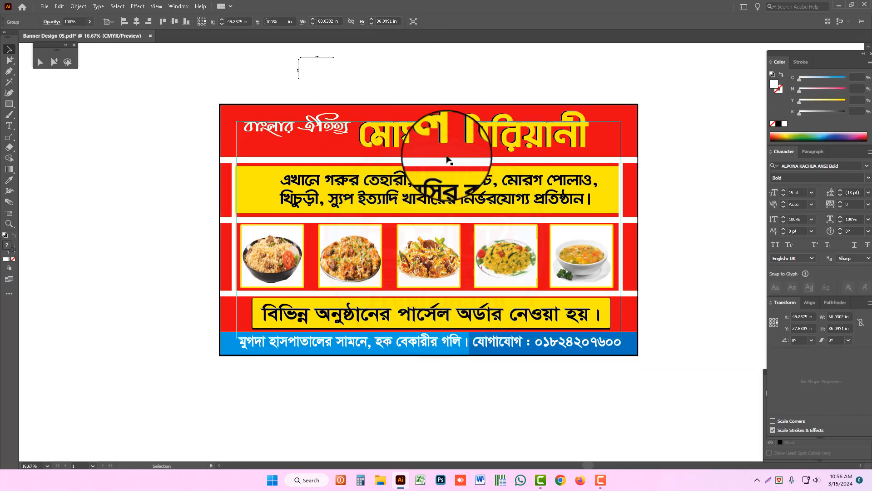
- Select all banner elements sharing the black text's fill colour and set them to rich black C 90, M 90, Y 90, K 100
left_click(54, 61)
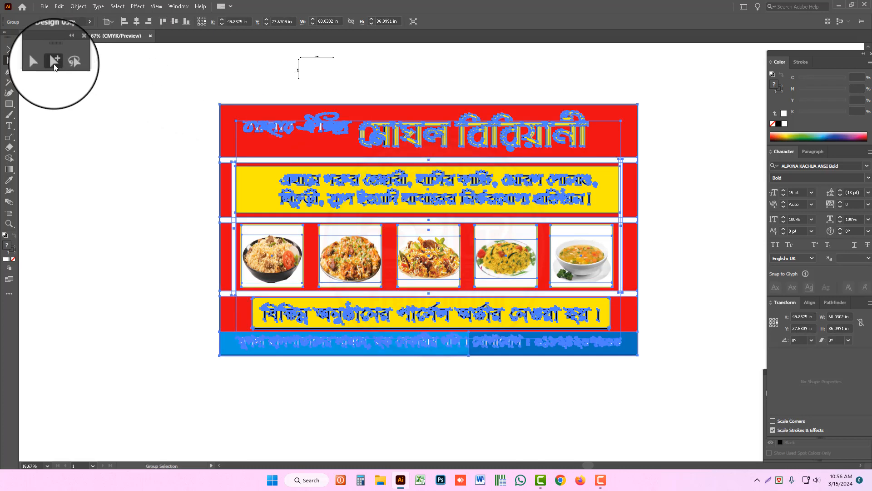
key("ctrl+shift+a")
left_click(311, 203)
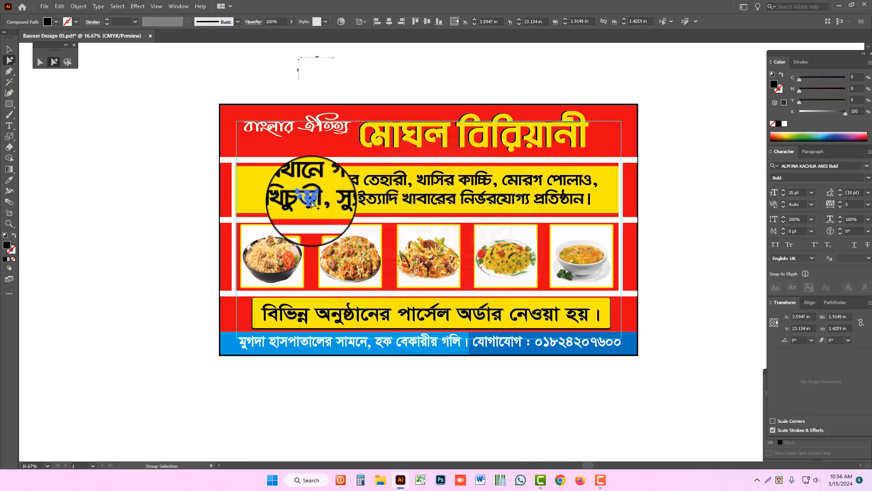
left_click(117, 6)
mouse_move(187, 96)
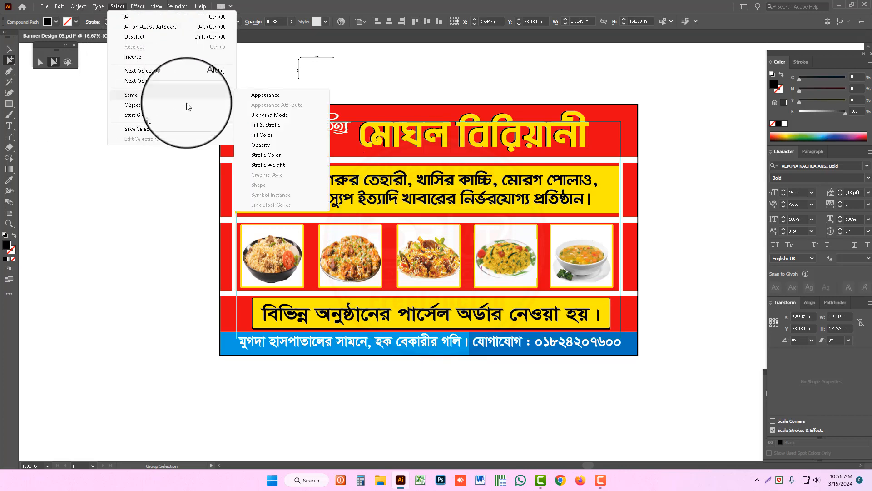
left_click(263, 134)
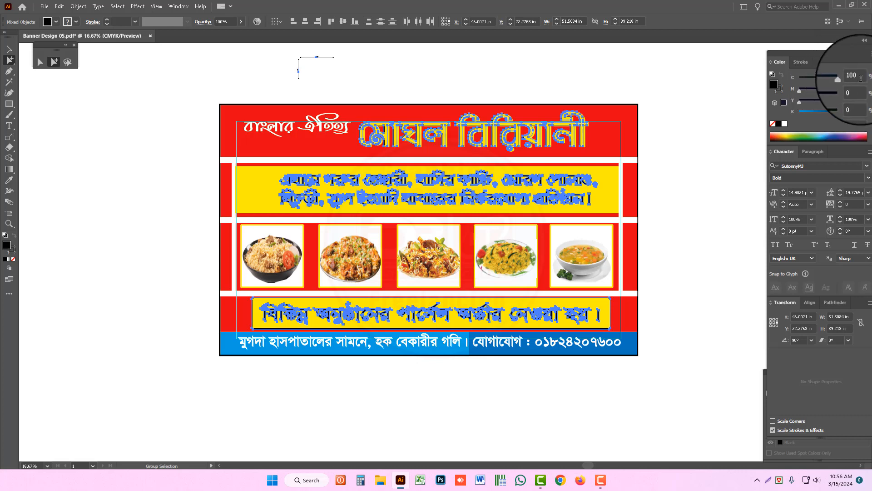
left_click_drag(861, 79, 808, 73)
type("90")
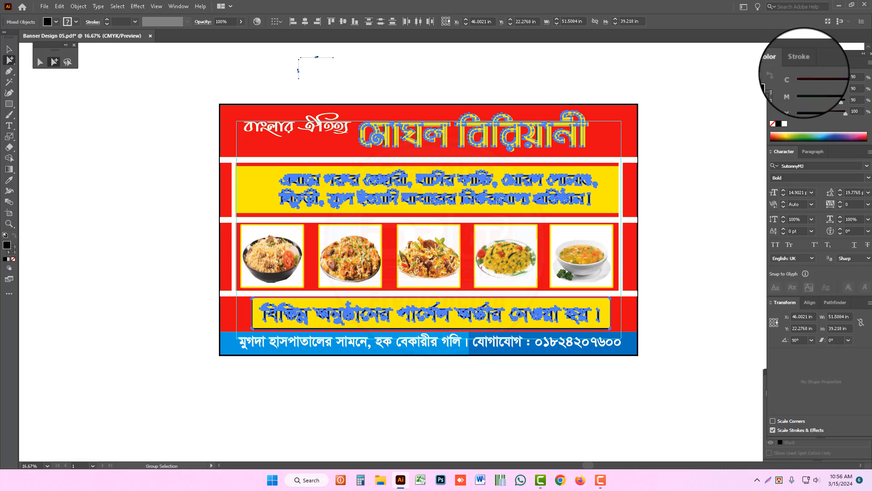
left_click(702, 146)
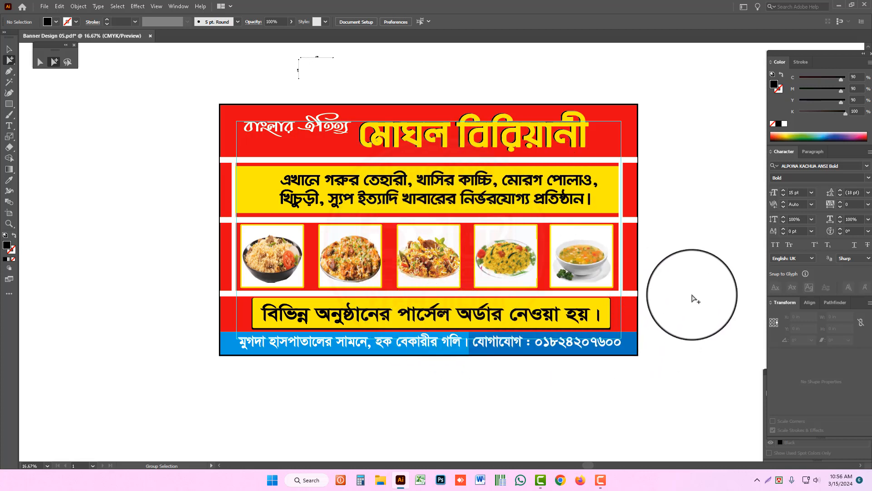
- Check the recoloured banner as a whole, selecting the group to examine its width and height
left_click(9, 49)
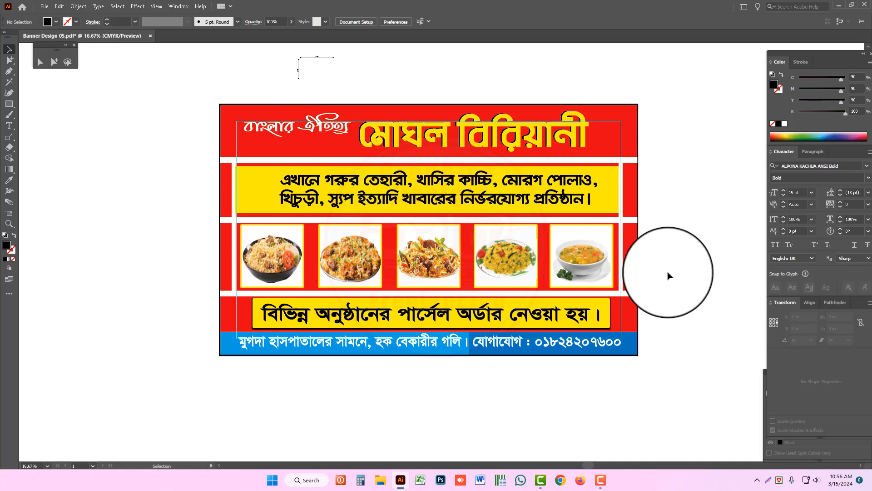
left_click(576, 269)
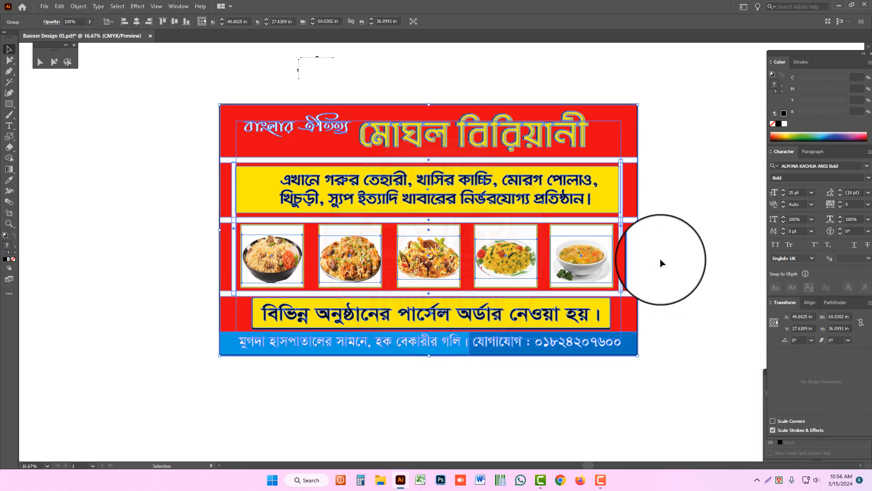
left_click(661, 263)
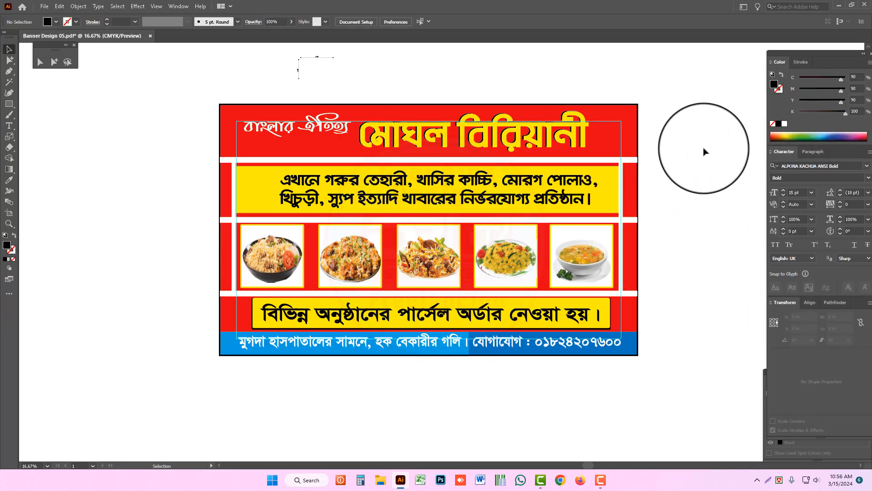
left_click(439, 191)
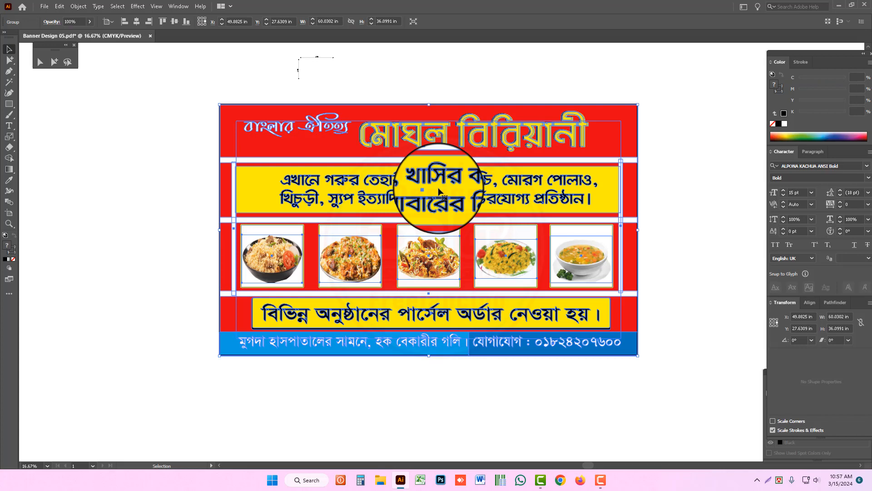
left_click(442, 400)
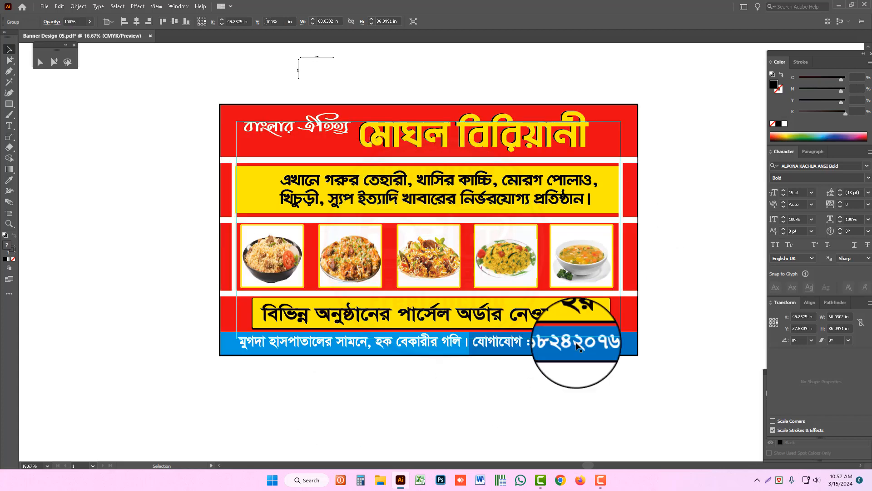
left_click(398, 224)
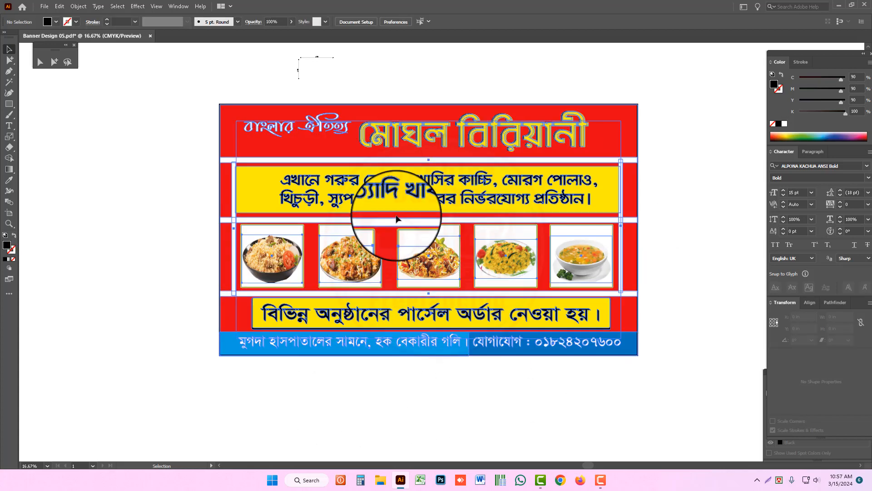
- Review the file formats available for saving Banner Design 05 to the Desktop, and leave without saving
left_click(45, 6)
left_click(63, 91)
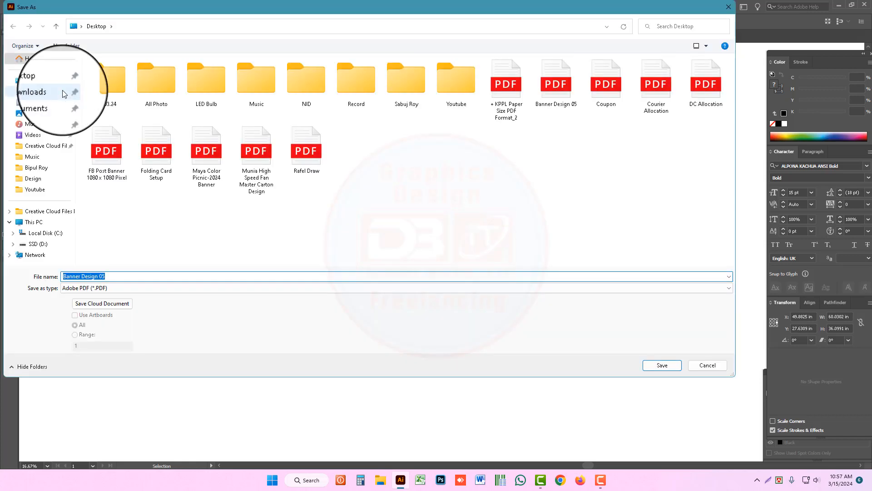
left_click(59, 81)
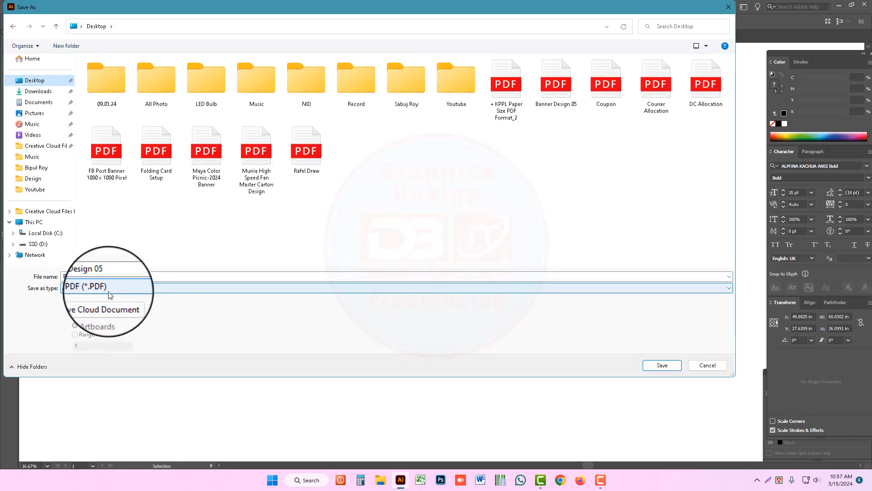
left_click(109, 294)
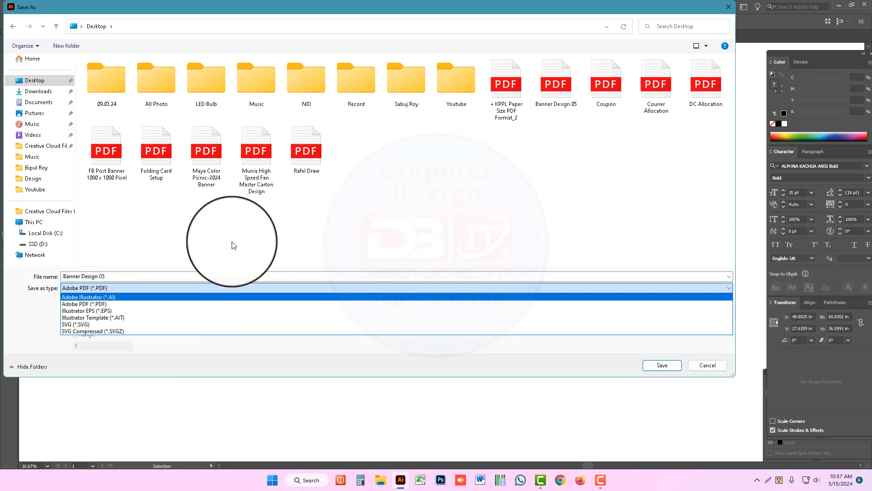
left_click(354, 250)
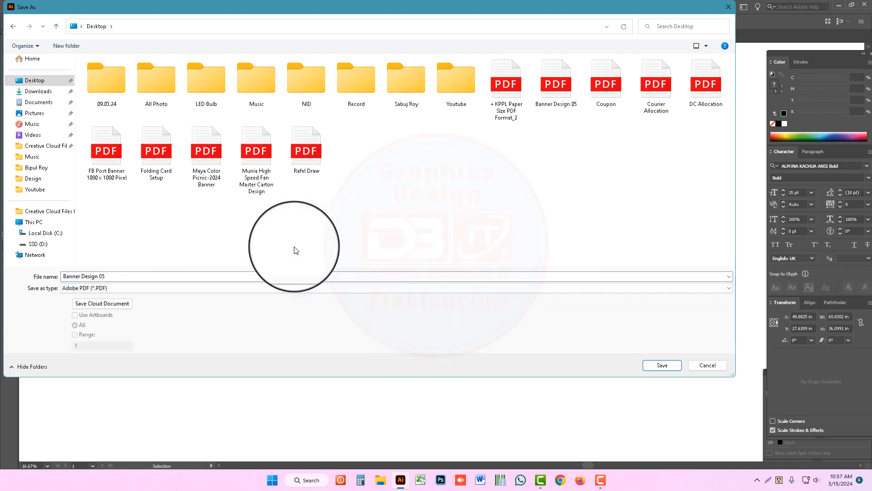
left_click(710, 366)
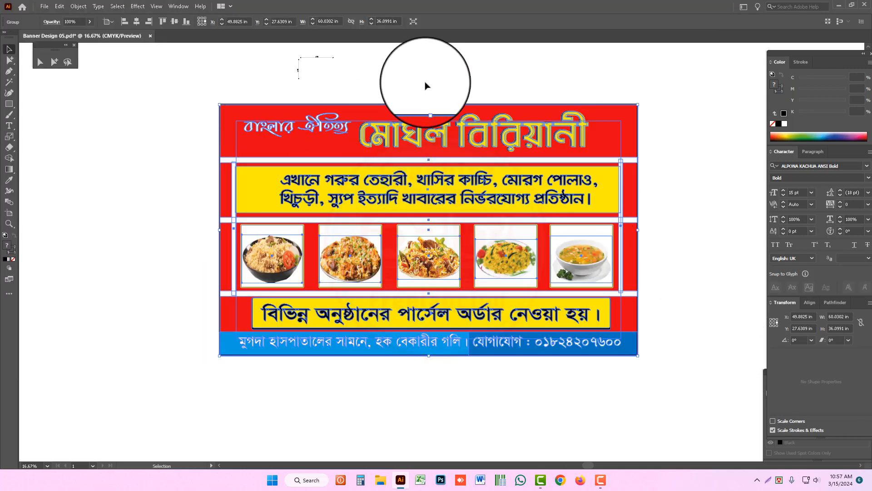
- Select the entire banner group on the artboard
left_click_drag(209, 95, 648, 368)
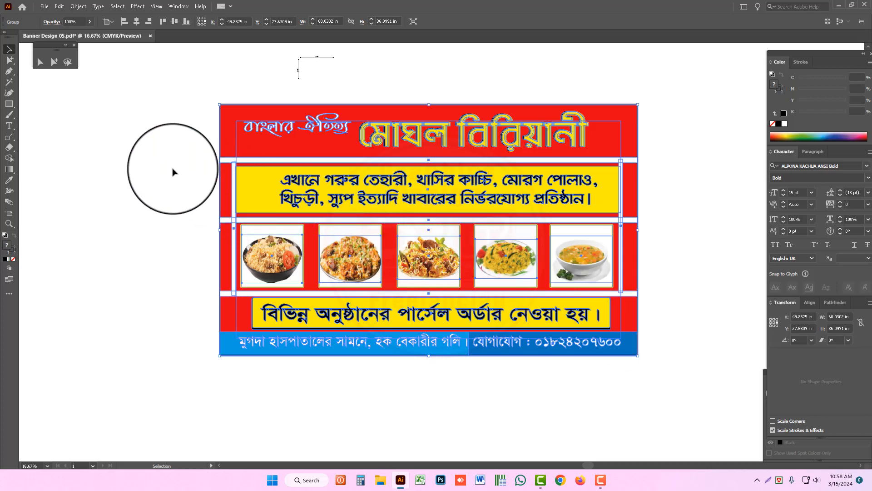
left_click(172, 172)
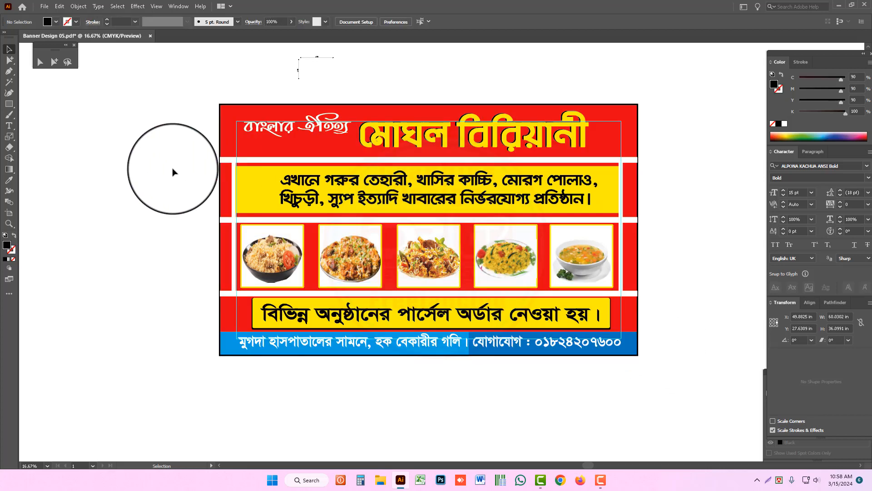
left_click(497, 245)
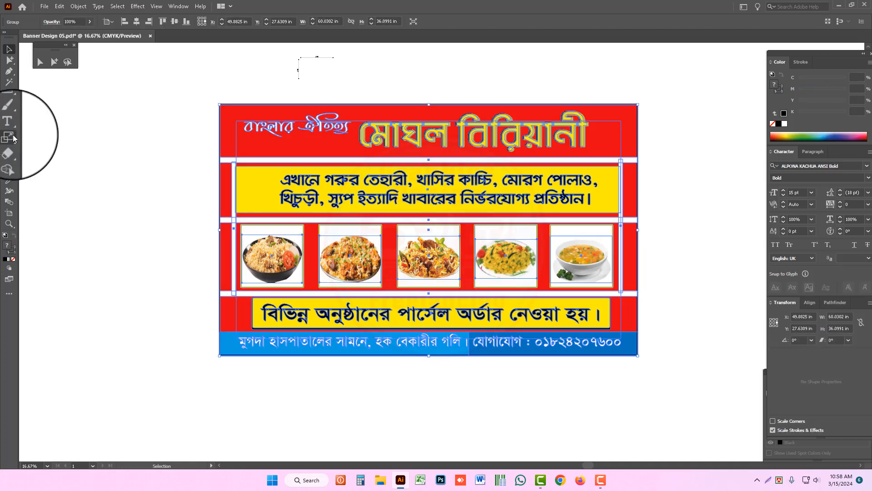